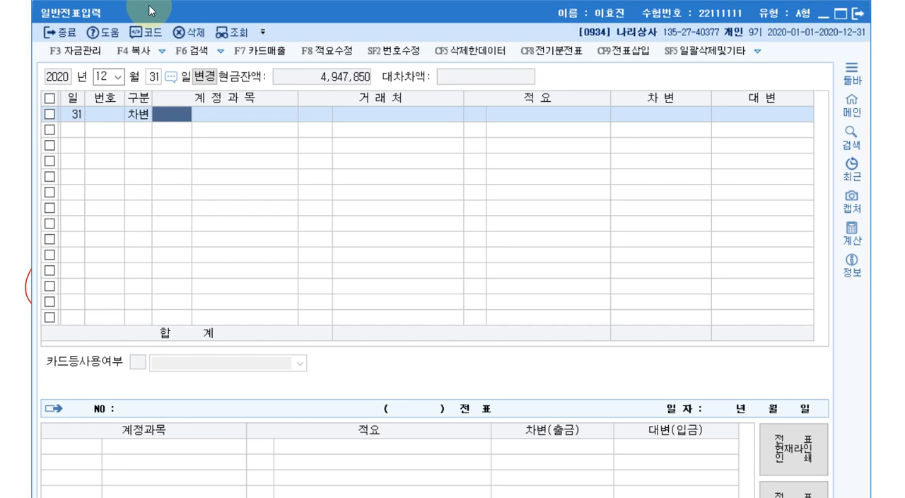
Complete the December 31 debit line with account 이자수익 and an amount of 300,000.
key("F2")
type("이자수익")
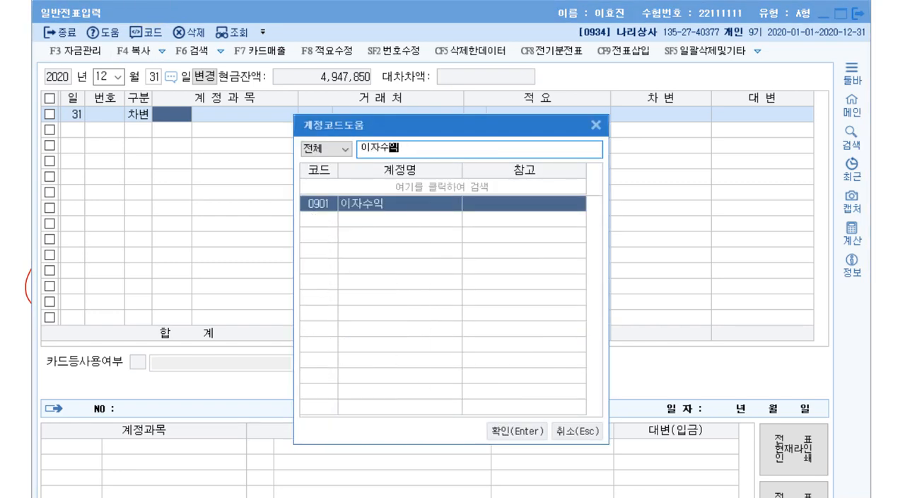
key("Return")
key("Return")
type("3000000")
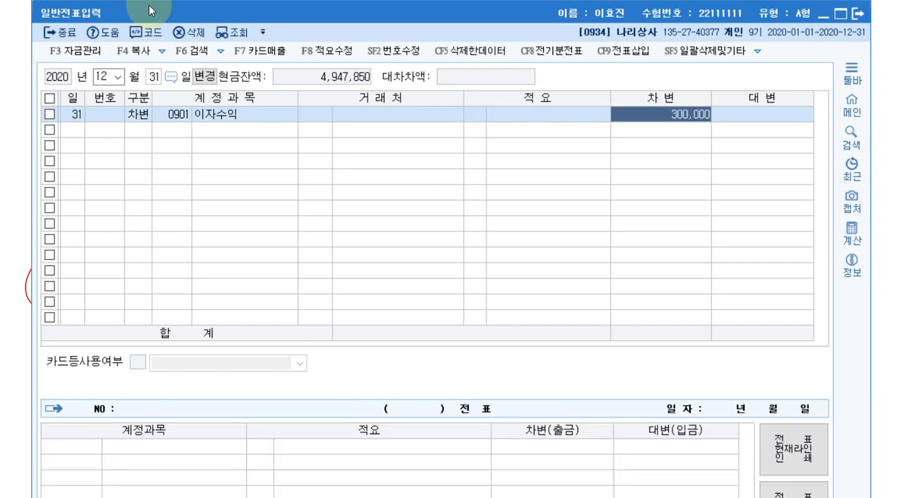
Add the balancing credit line to account 선수수익 for 300,000.
key("Return")
type("4")
key("Return")
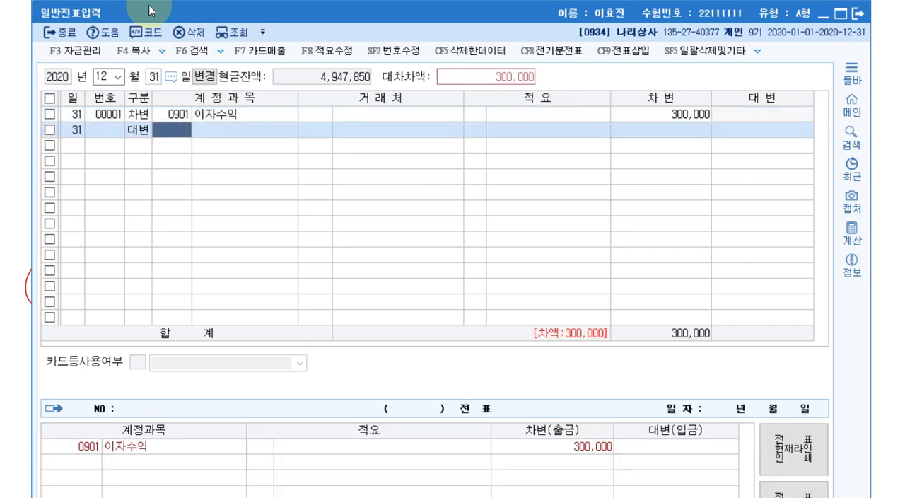
key("F2")
type("선수수익")
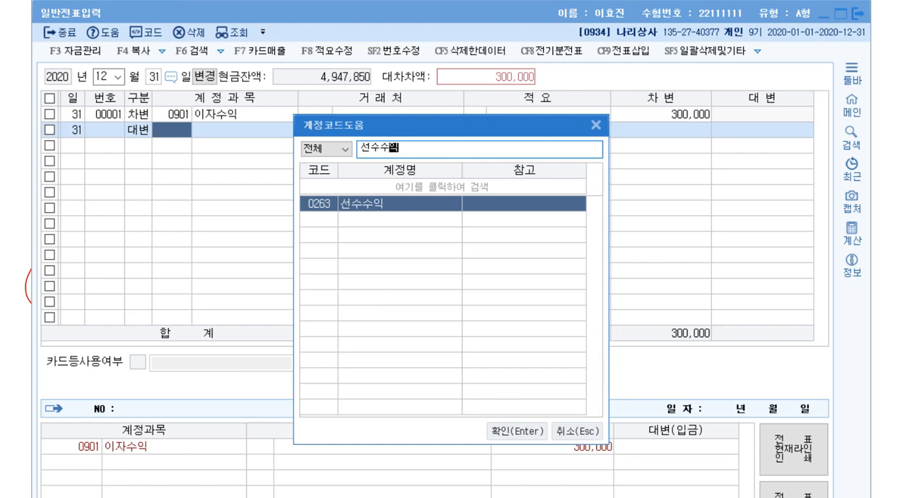
key("Return")
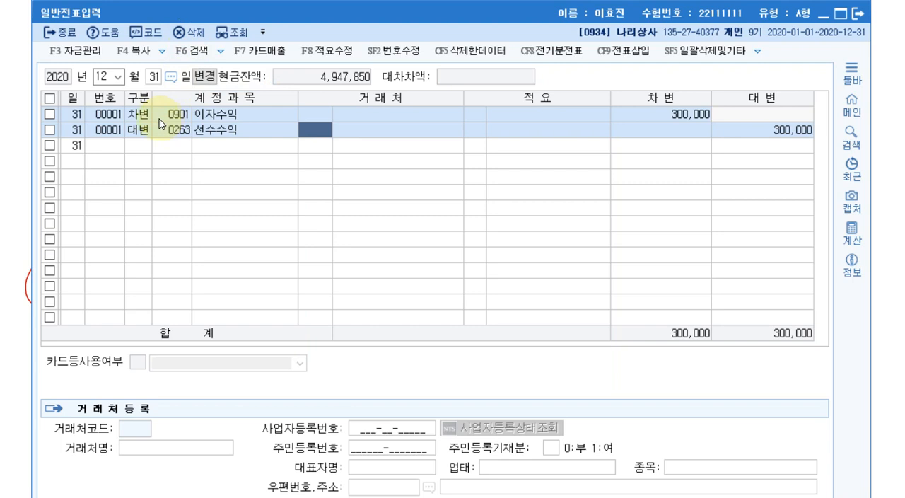
Start a second December 31 voucher with a non-cash debit line to account 소모품 for 150,000.
left_click(144, 146)
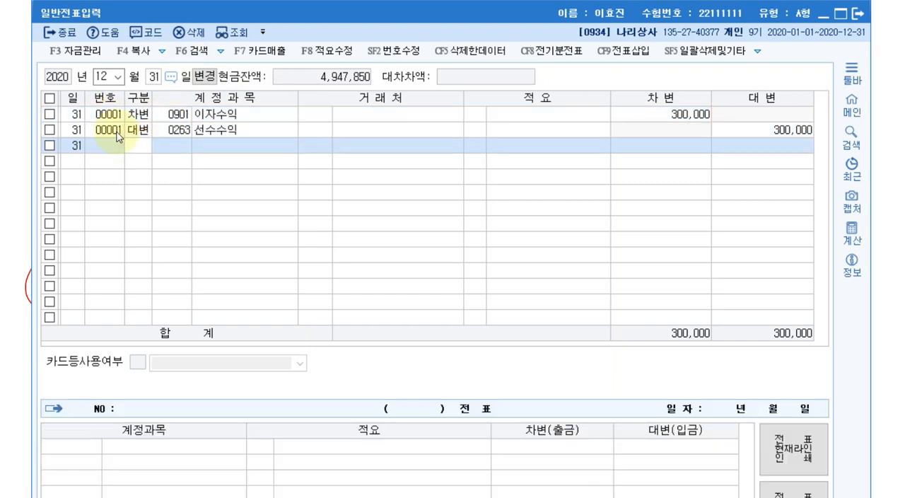
type("1")
key("F2")
type("소모품")
key("Return")
key("Return")
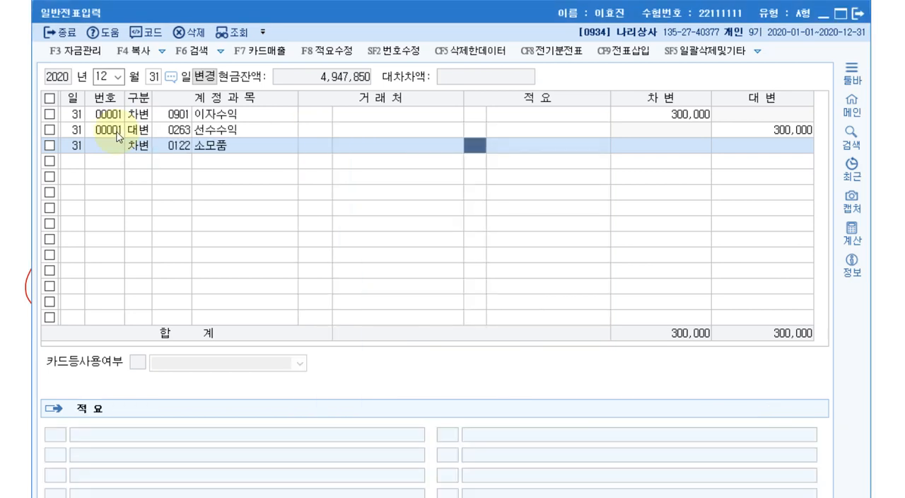
key("Return")
type("1500000")
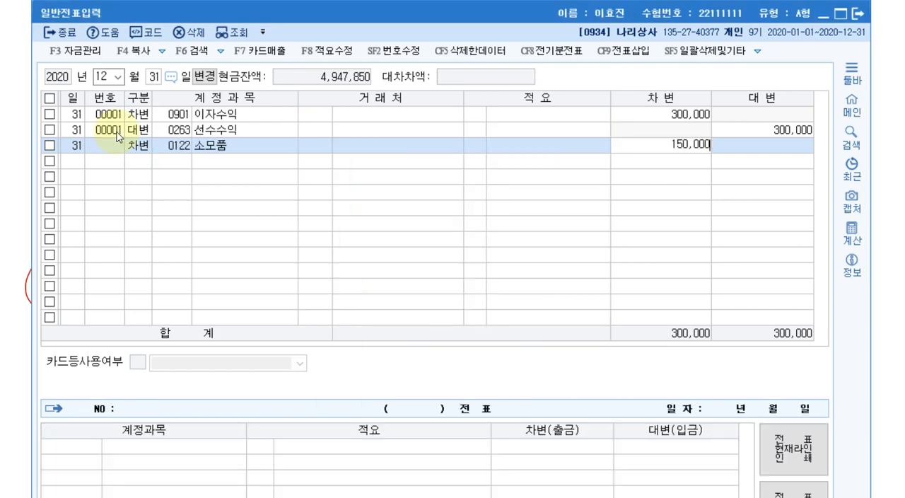
key("Return")
Balance the 소모품 debit with a 150,000 credit line to 소모품비, code 0830 (판매관리비).
type("4")
key("Return")
key("F2")
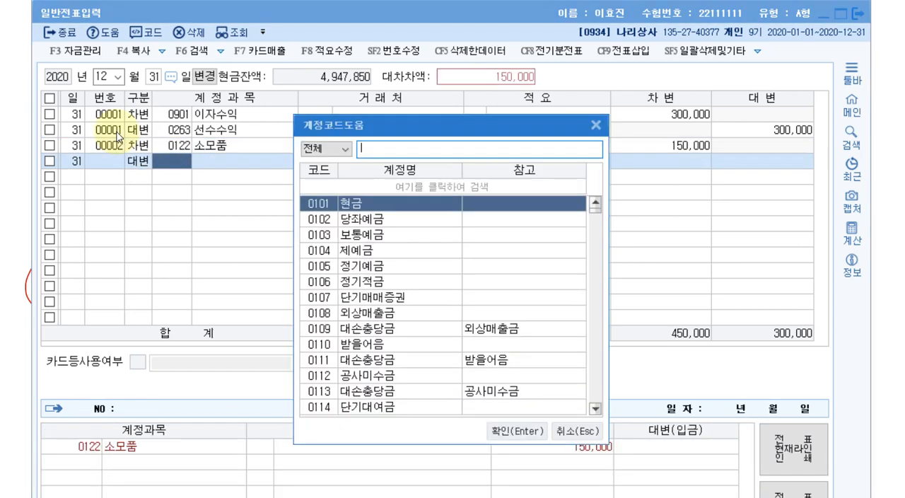
type("소모품비")
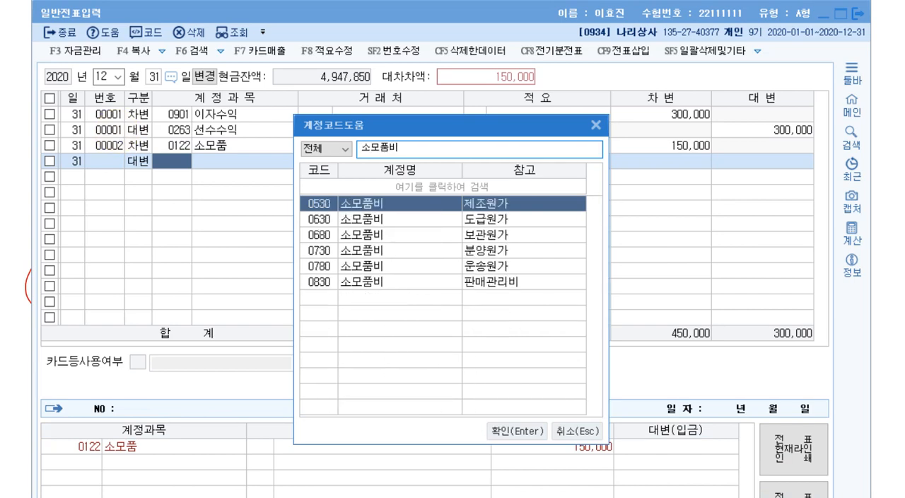
key("Down")
key("Down")
key("Down")
key("Down")
key("Down")
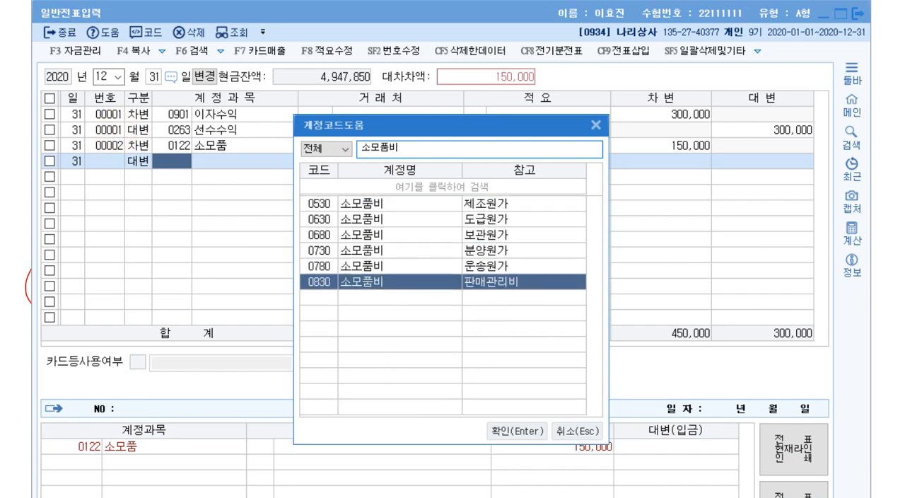
double_click(380, 289)
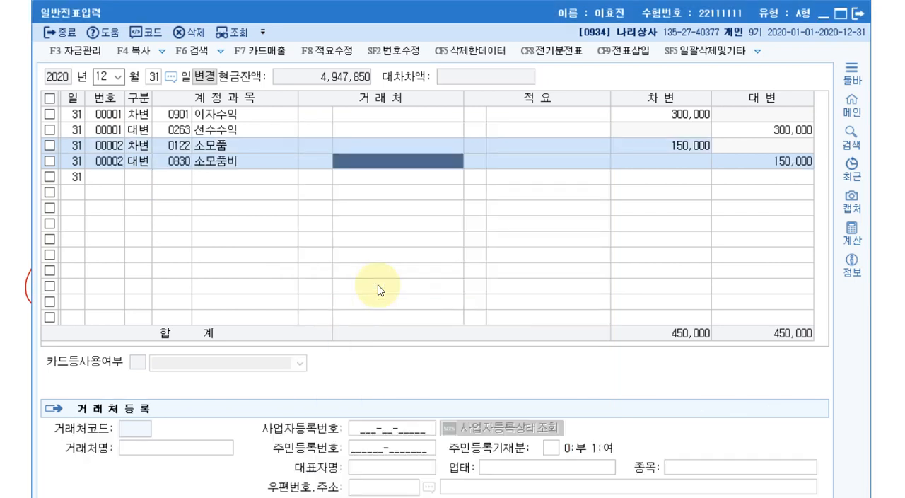
key("Return")
key("Return")
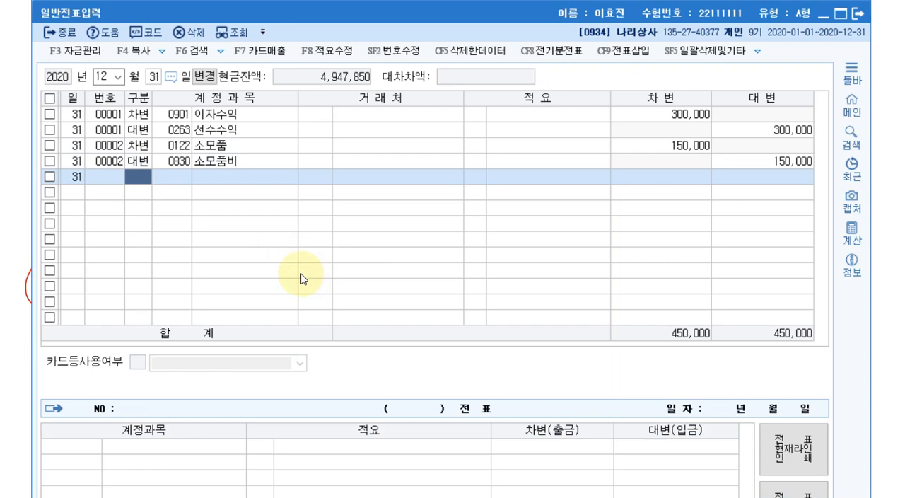
Review the debit and credit lines of December 31 vouchers 00001 and 00002.
left_click(111, 114)
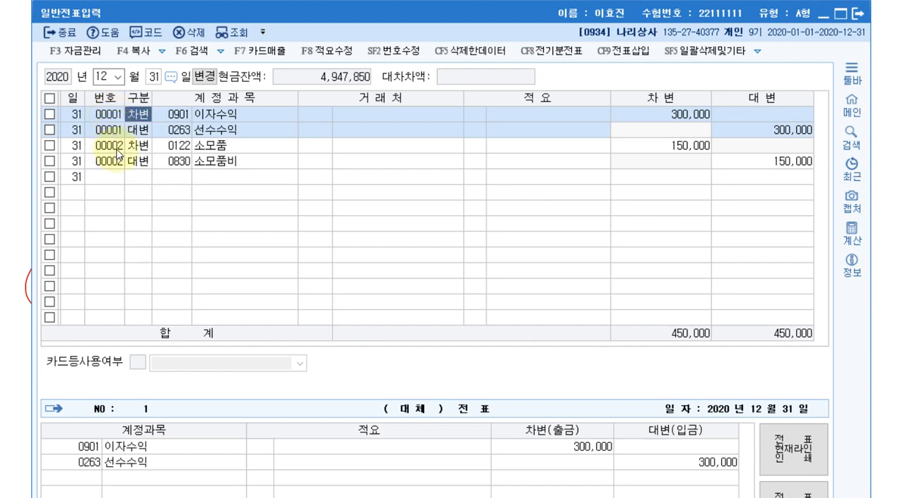
left_click(117, 148)
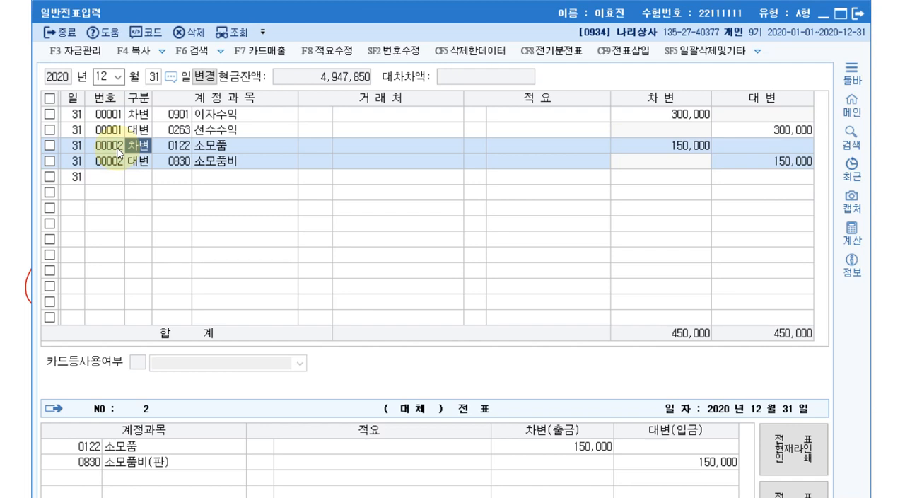
left_click(109, 114)
left_click(114, 147)
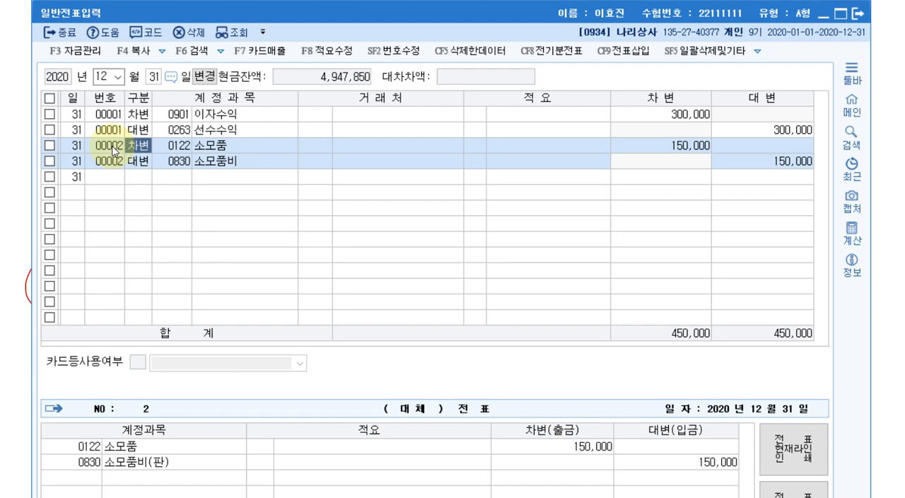
left_click(203, 163)
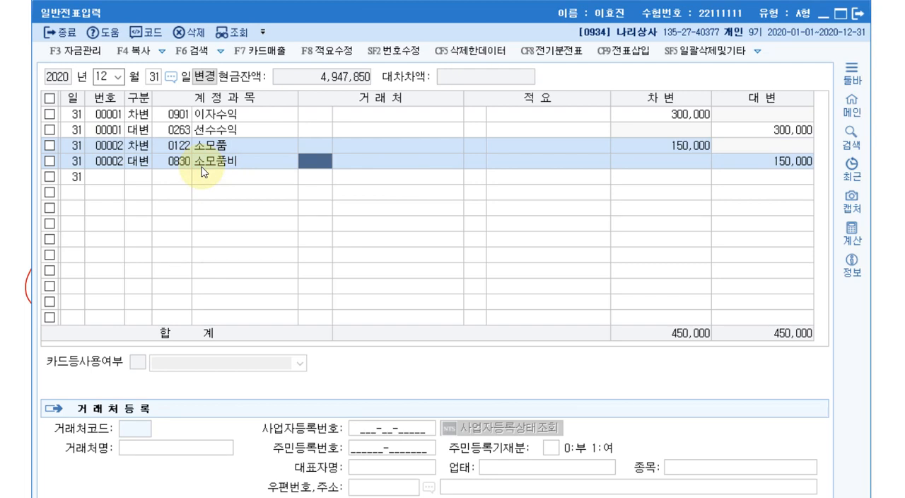
Leave voucher entry and load 결산자료입력 for January to December 2020, accepting the default cost-of-sales settings.
left_click(858, 17)
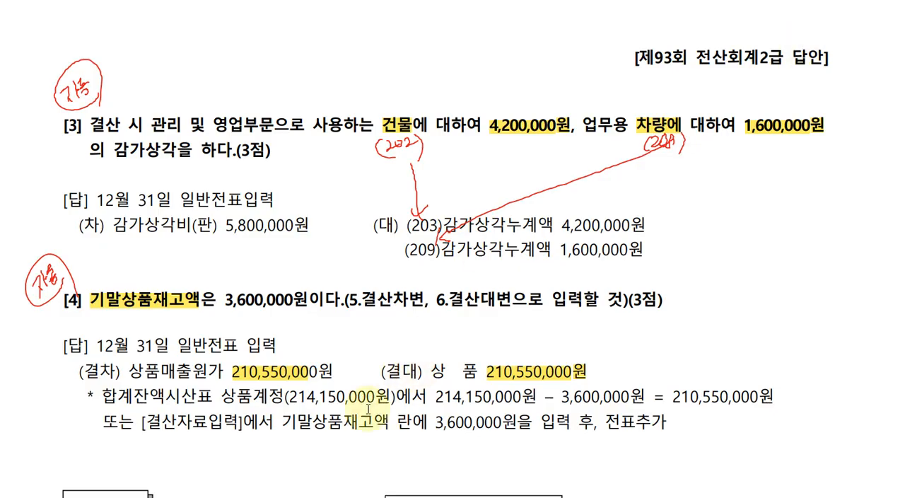
left_click(230, 497)
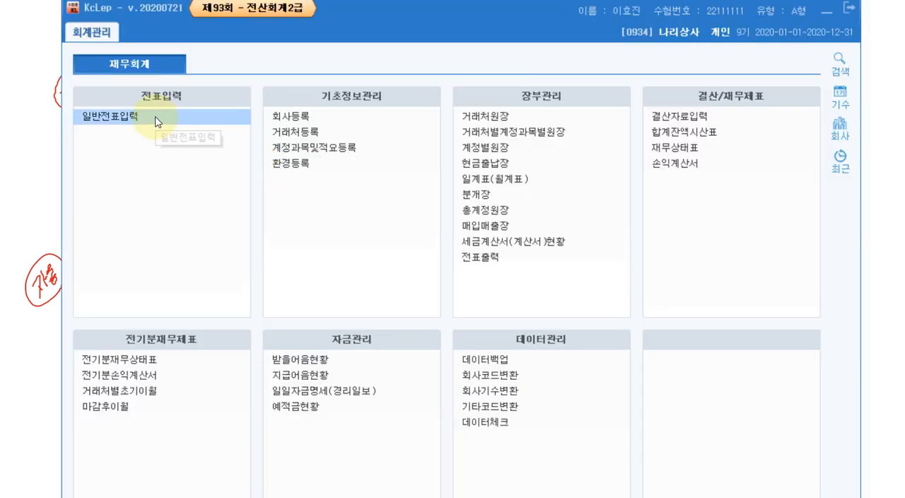
left_click(689, 120)
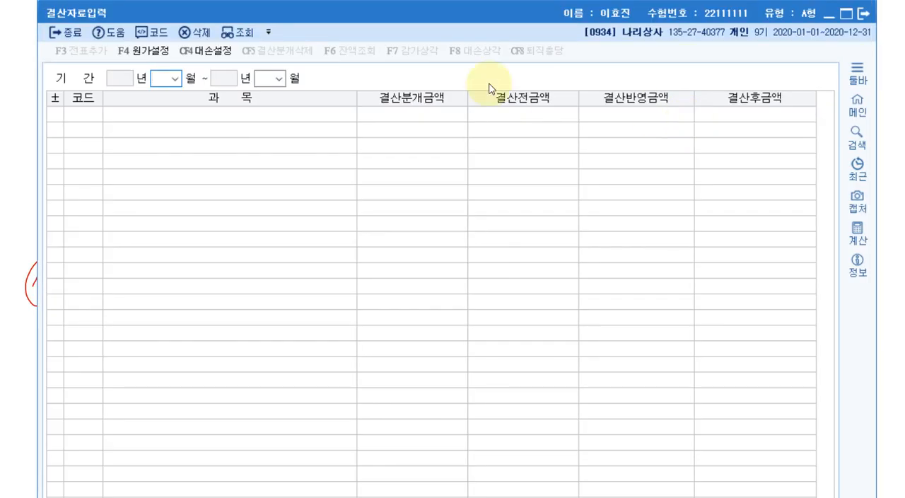
type("01")
key("Return")
type("12")
key("Return")
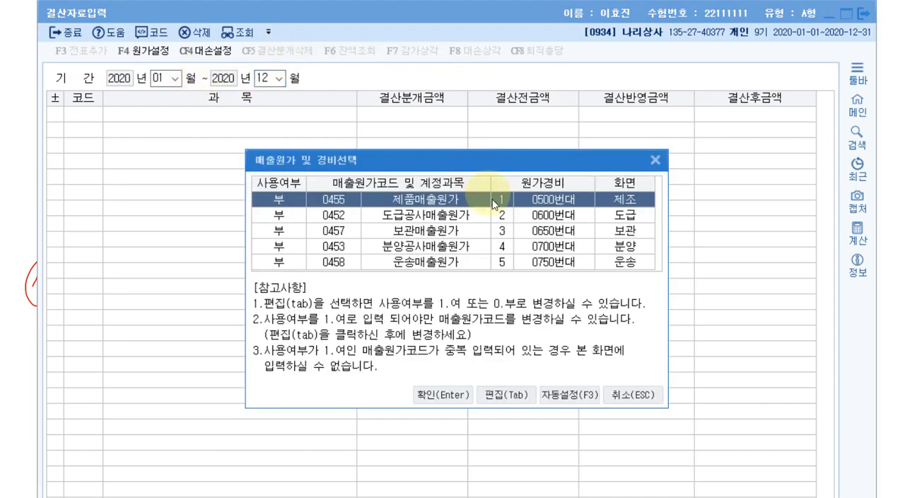
left_click(453, 395)
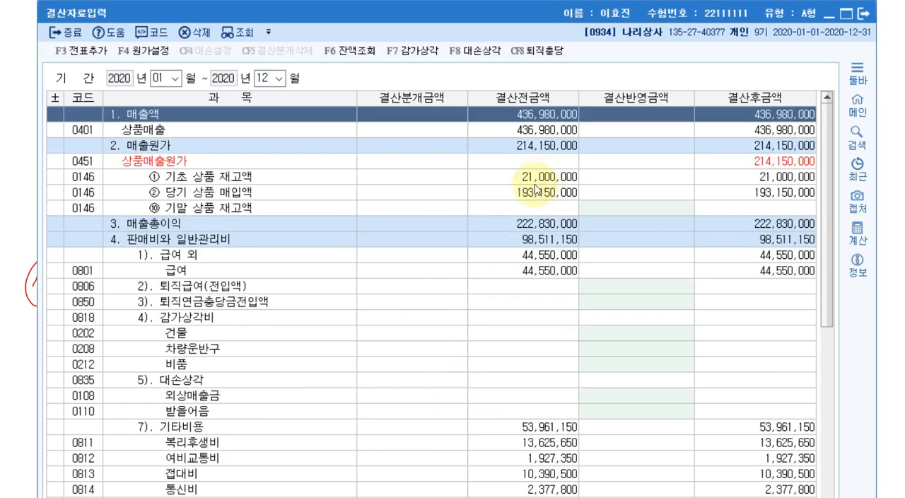
Enter 4,200,000 as the closing adjustment (결산반영금액) for 건물 under 감가상각비.
left_click(206, 317)
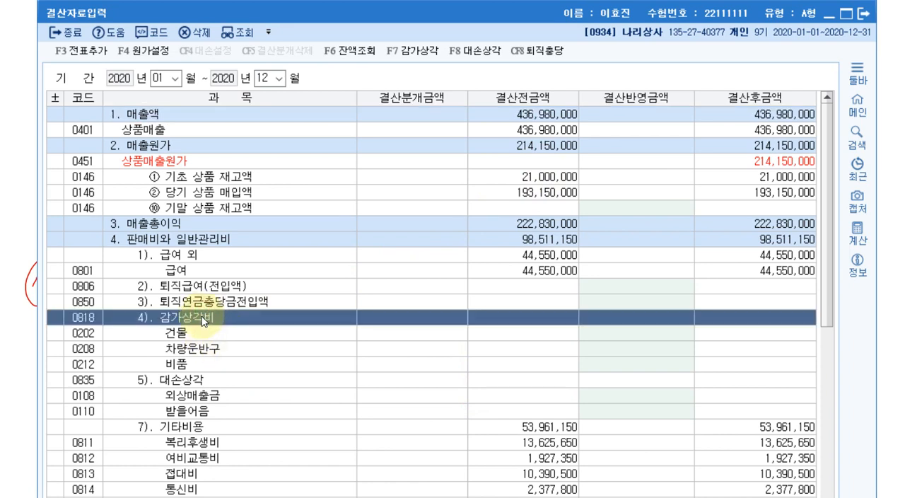
left_click(195, 335)
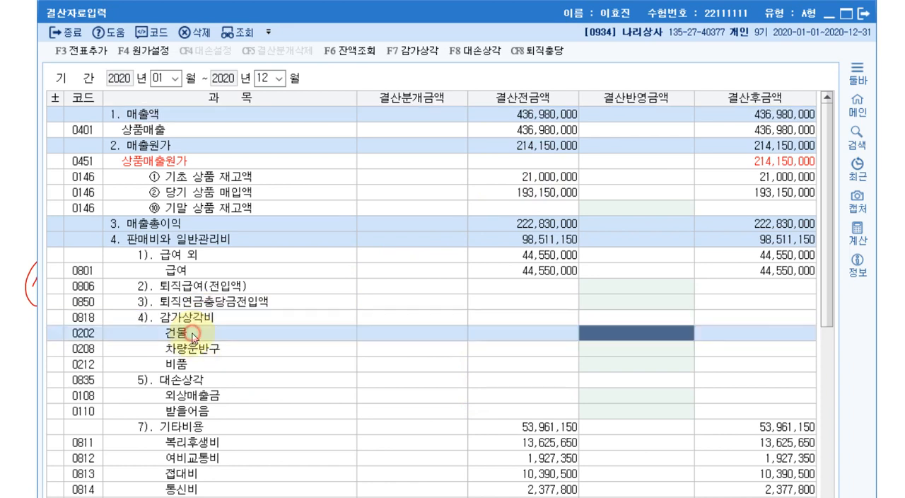
left_click(200, 349)
left_click(203, 365)
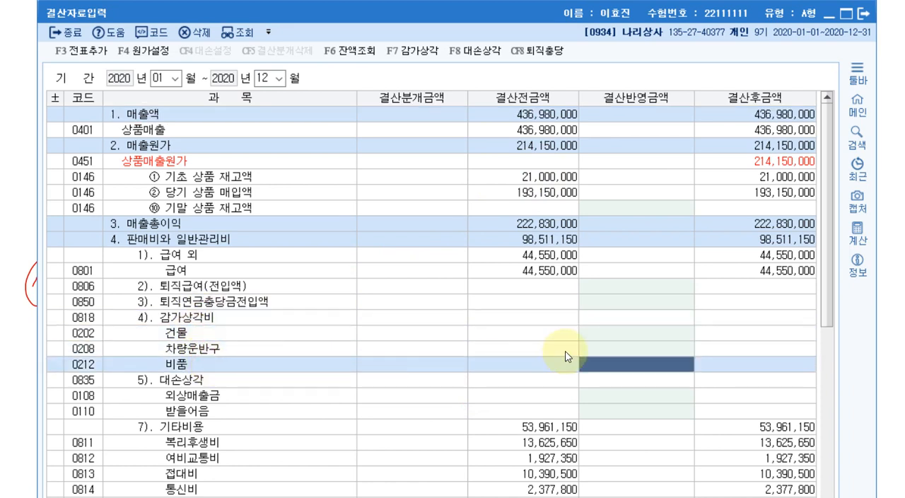
left_click(598, 333)
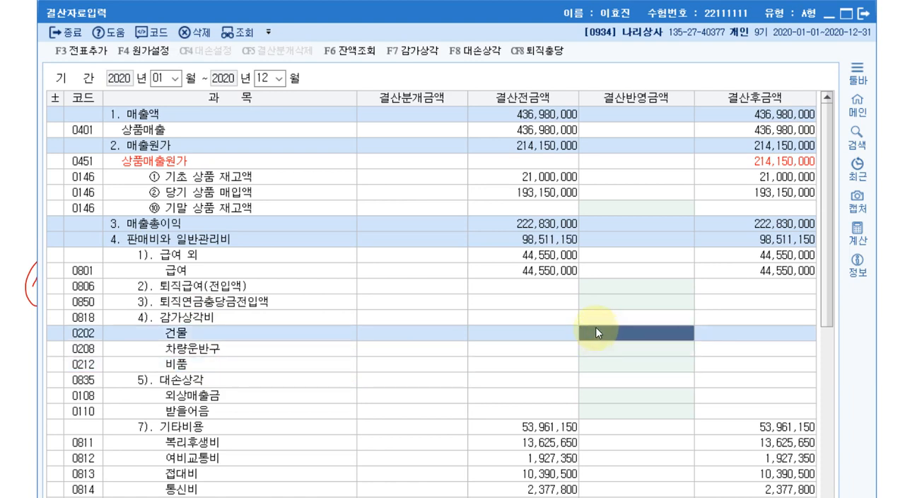
type("4,200")
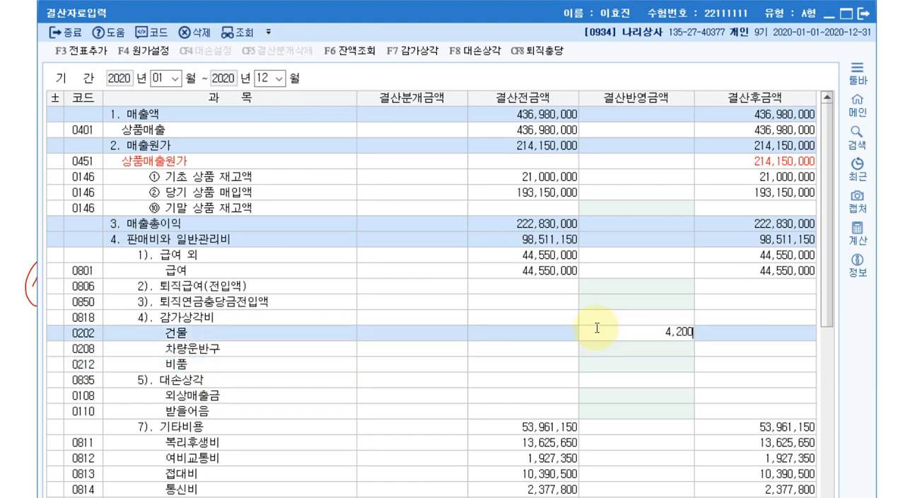
type(",000")
key("Return")
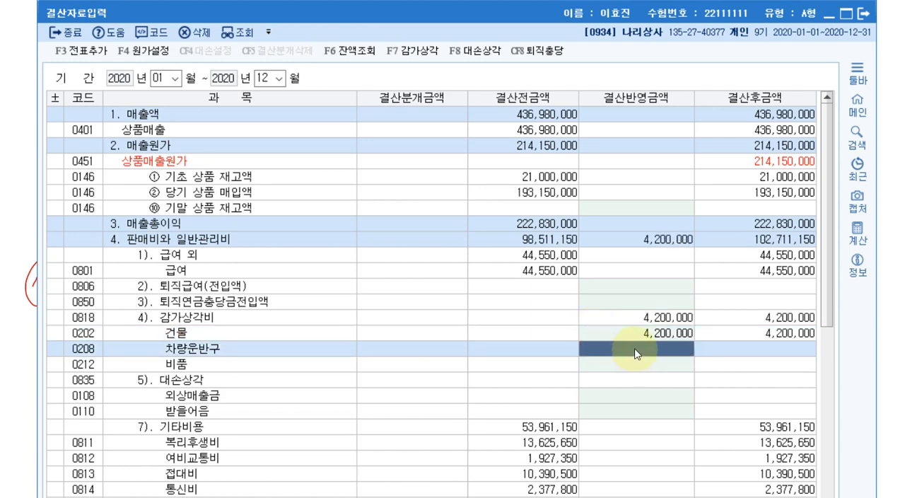
Enter 1,600,000 as the closing adjustment for 차량운반구 under 감가상각비.
type("1600000")
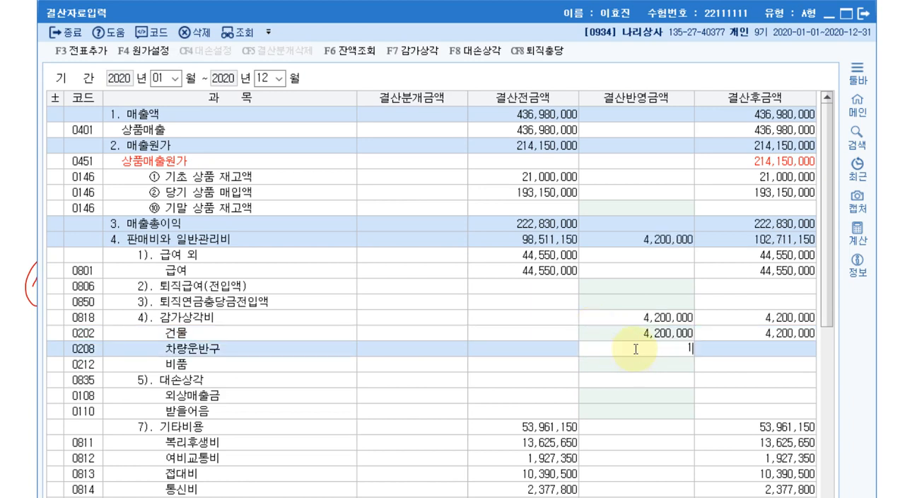
key("Return")
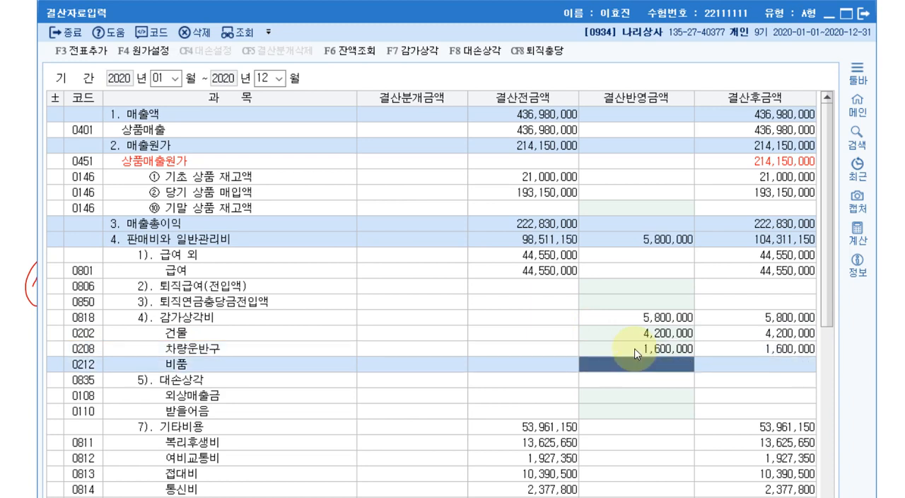
left_click(639, 334)
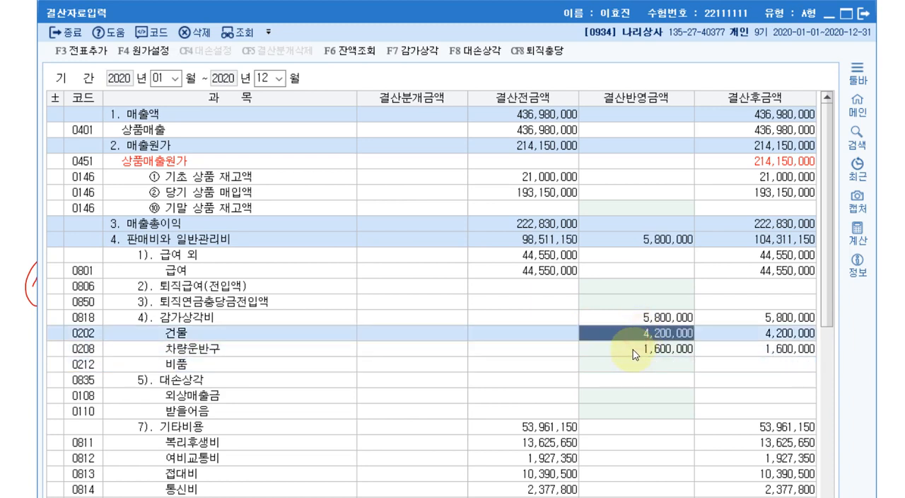
left_click(633, 349)
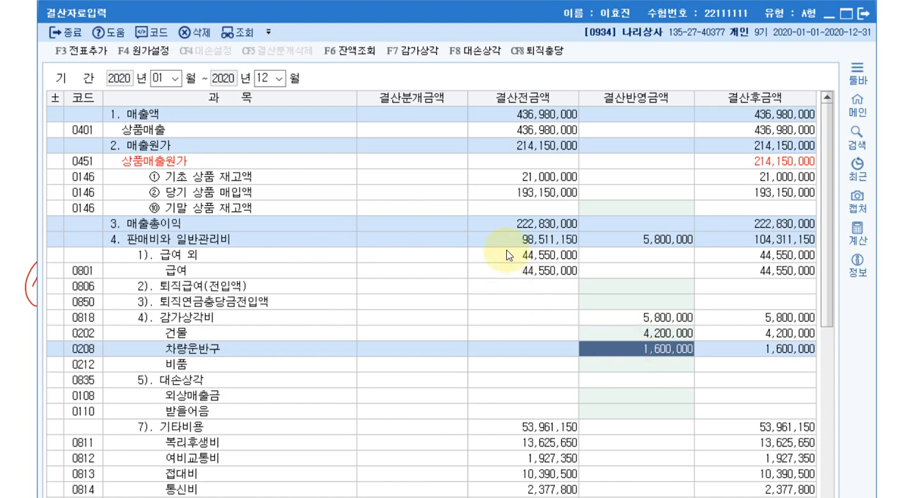
Enter 3,600,000 as the closing adjustment for 기말 상품 재고액 under 상품매출원가.
left_click(527, 212)
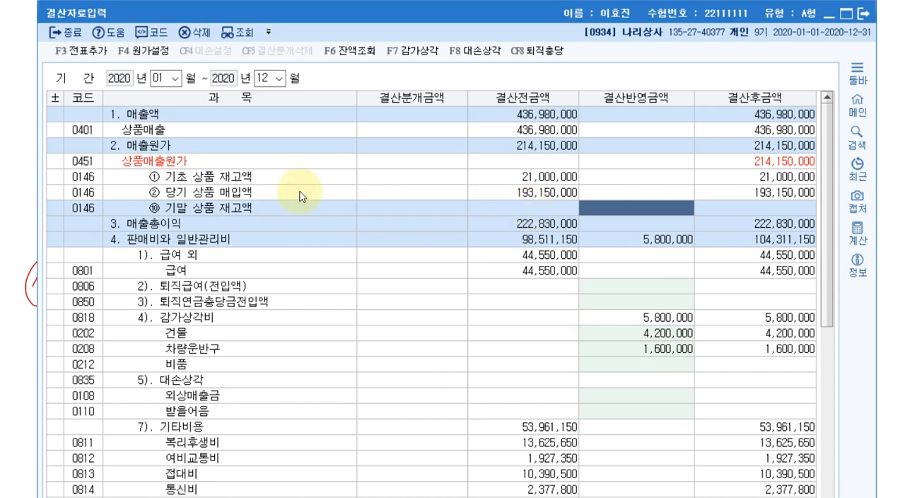
left_click(629, 208)
type("3,600,")
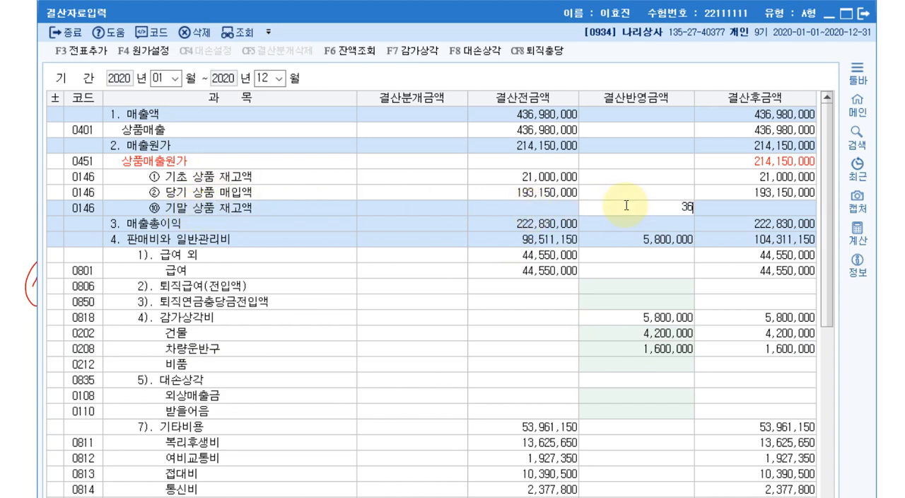
type("000")
key("Return")
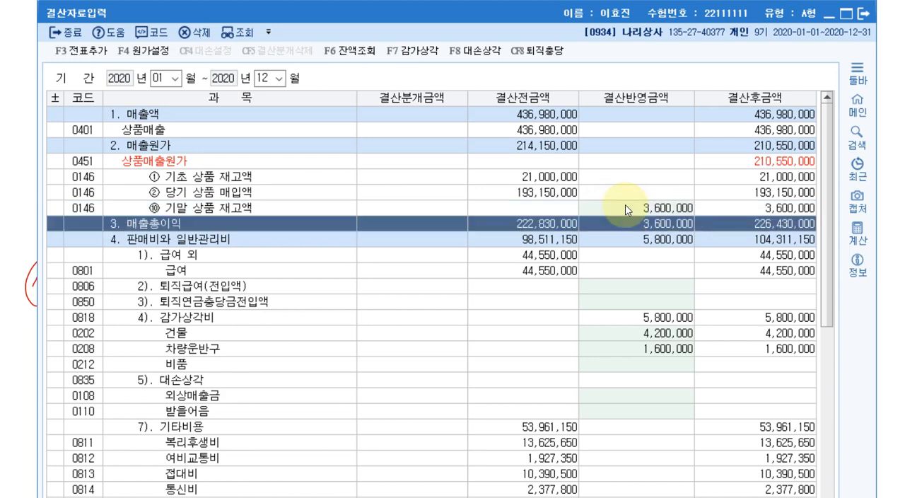
left_click(633, 205)
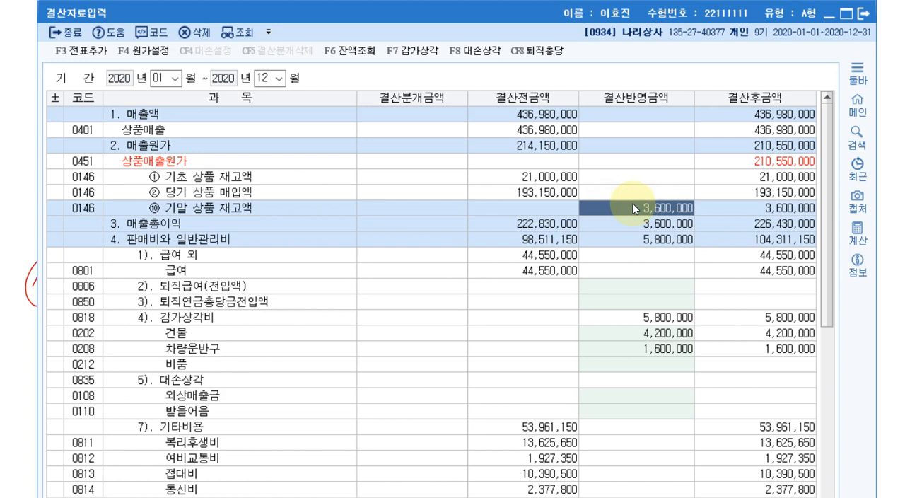
Post the entered depreciation and ending-inventory closing adjustments as automatic closing vouchers, and close 결산자료입력.
left_click(652, 320)
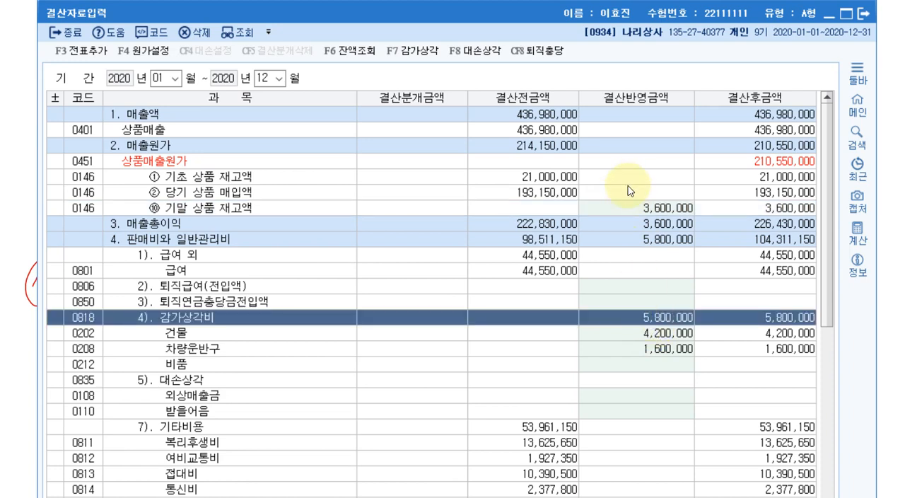
left_click(633, 209)
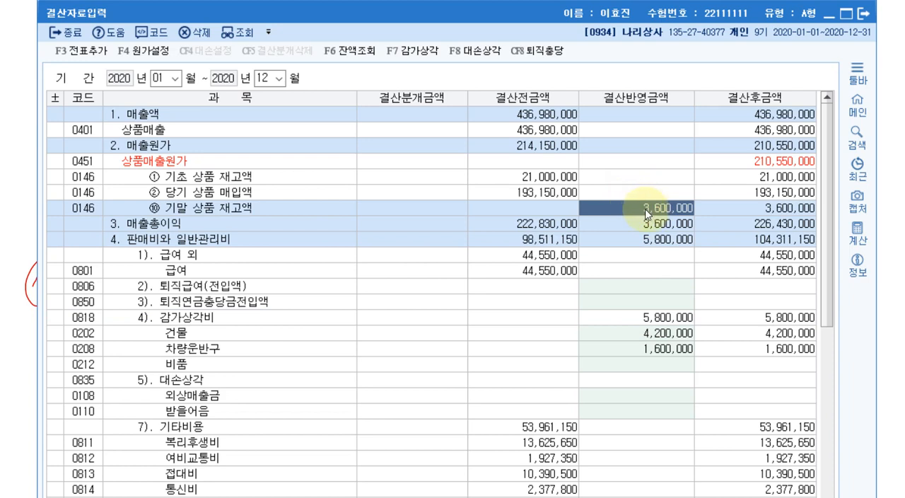
left_click(88, 58)
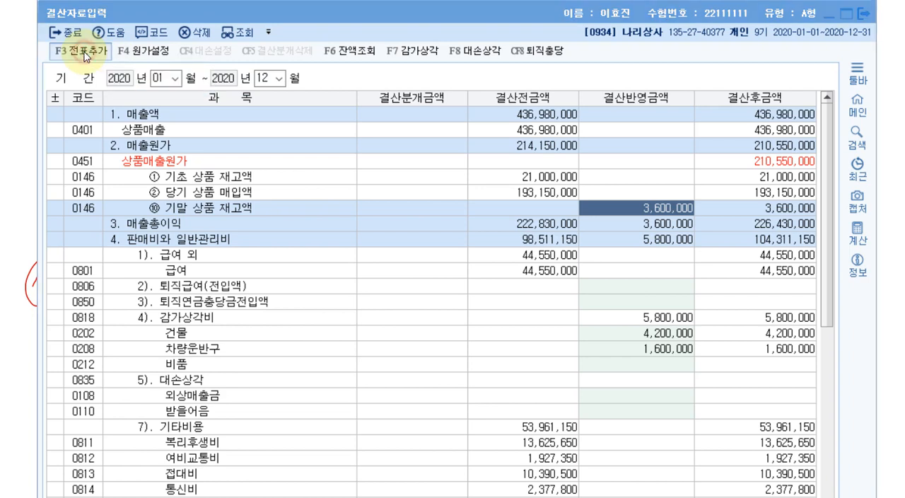
left_click(498, 305)
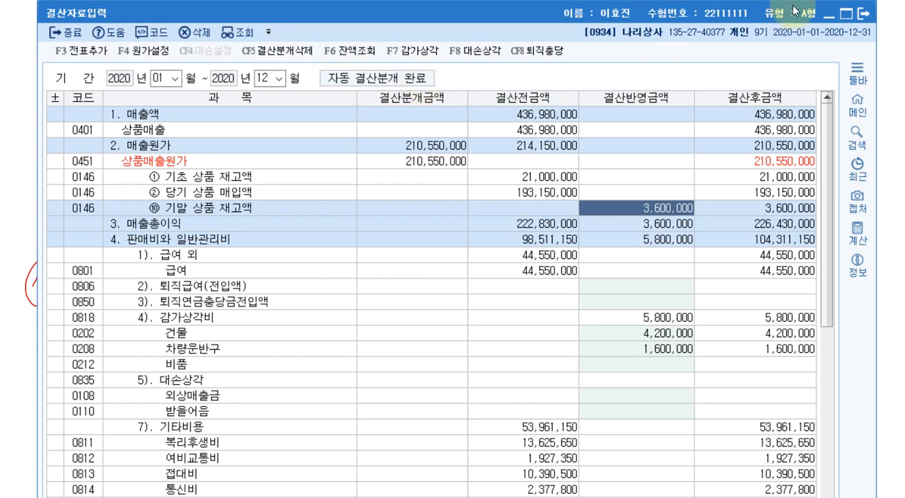
left_click(864, 12)
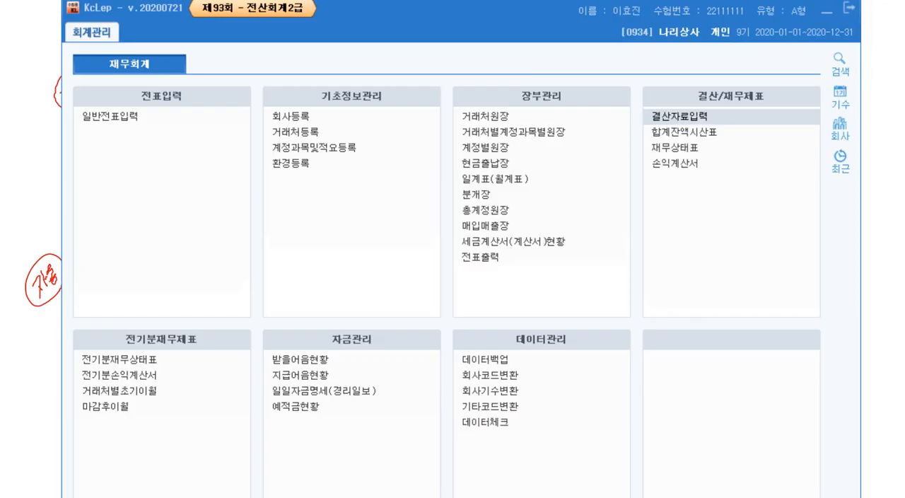
Switch to the exam answer document and read 문제7 [1] on the 보통예금 balance as of June 30.
key("alt+Tab")
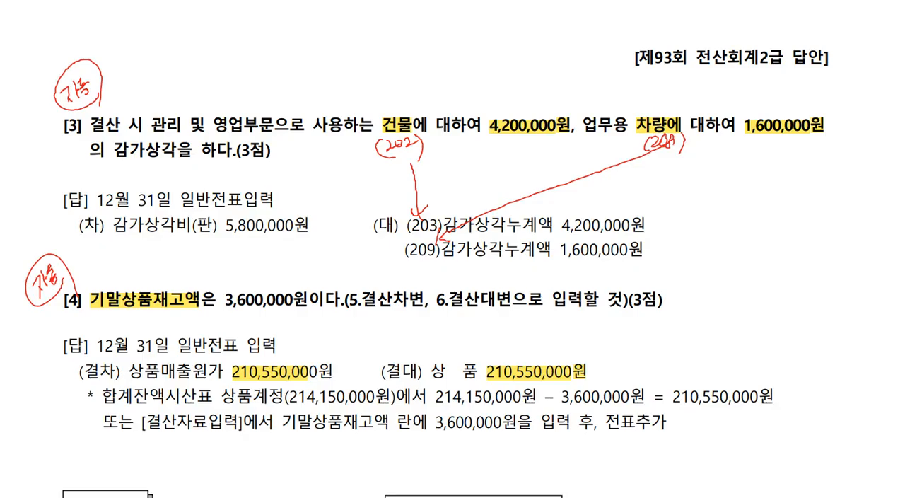
scroll(625, 95, "down", 7)
scroll(626, 95, "up", 1)
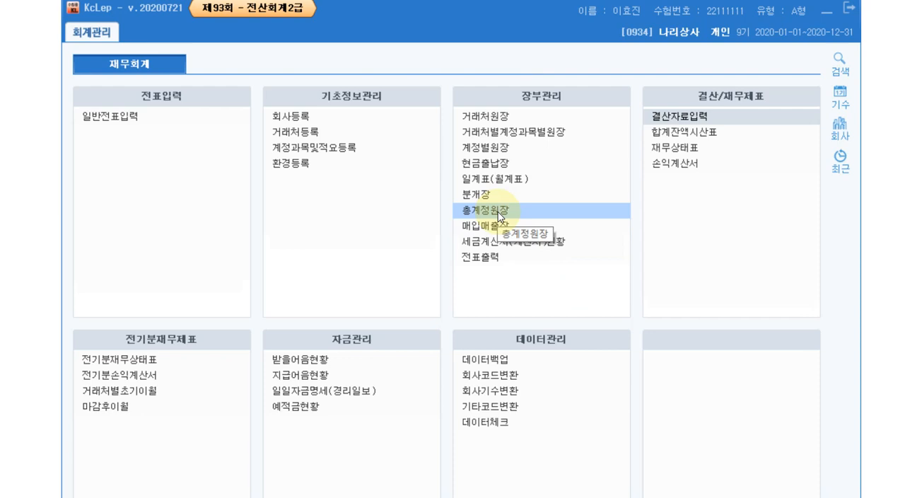
Switch to KcLep, open 총계정원장 and set the period from January 1 to June 30, 2020.
left_click(499, 214)
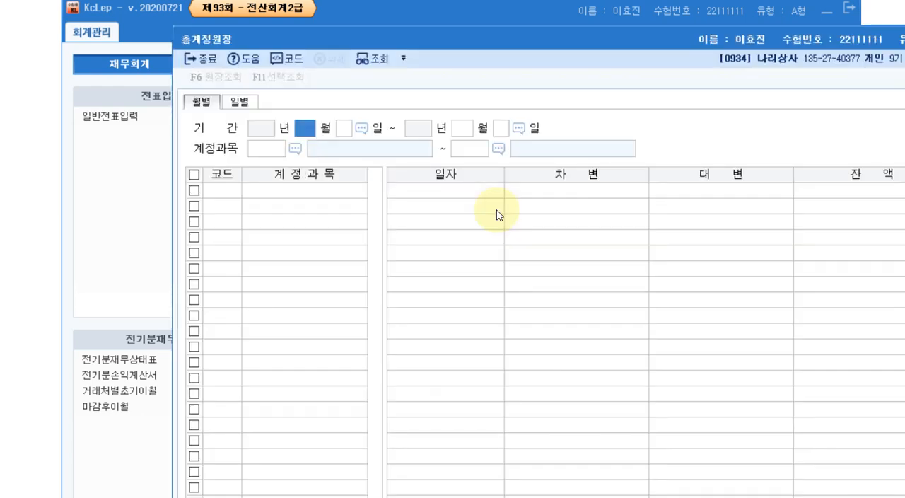
type("1")
key("Return")
key("Return")
type("6")
key("Return")
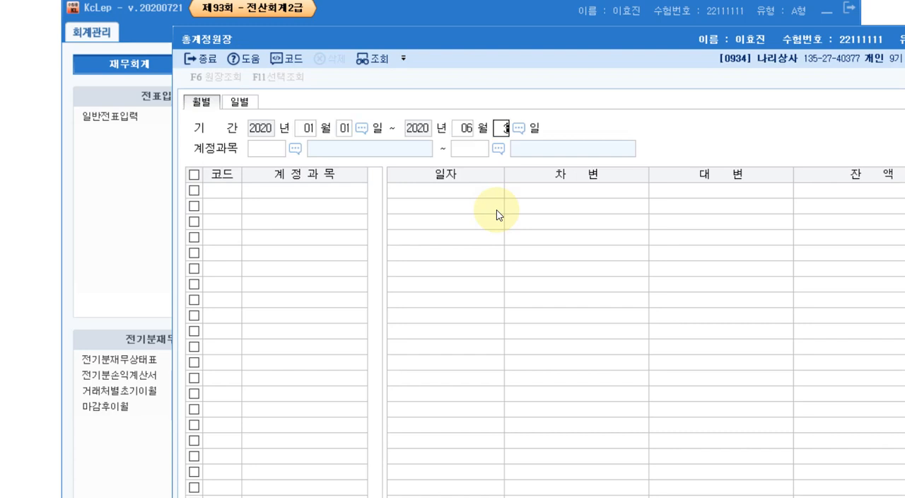
key("Return")
Query the general ledger with 0103 보통예금 as both the first and last account.
key("F2")
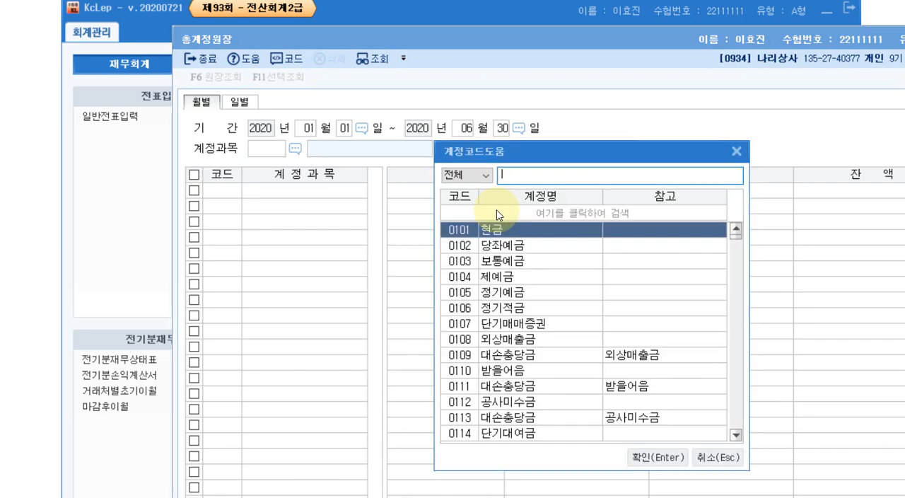
key("Down")
key("Down")
key("Return")
type("103")
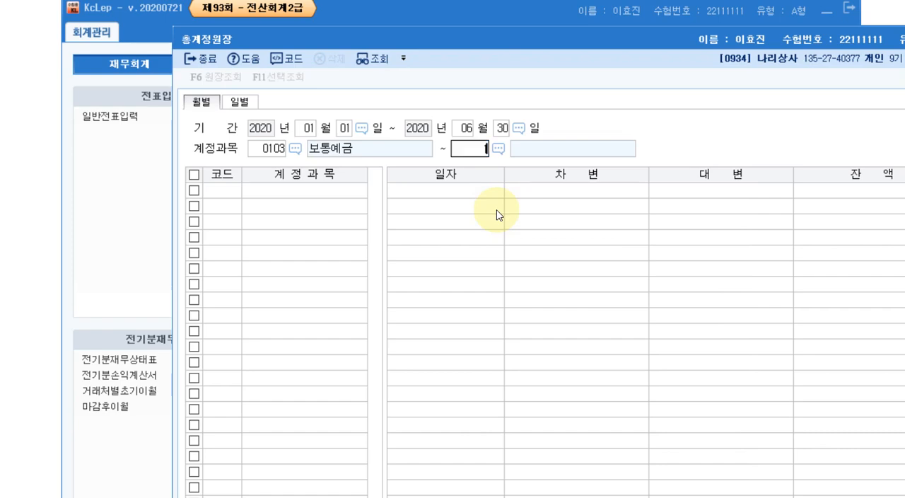
key("Return")
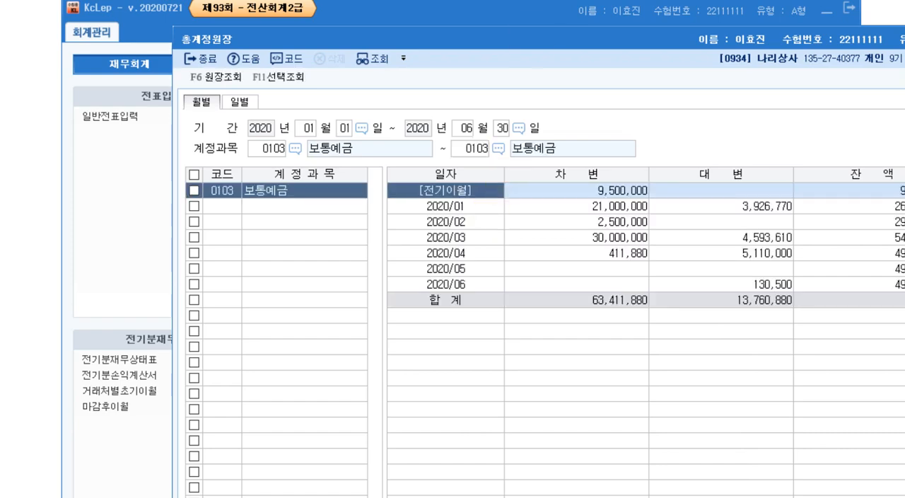
Check the June 2020 balance of 보통예금 in the ledger, and close 총계정원장.
left_click_drag(539, 36, 409, 15)
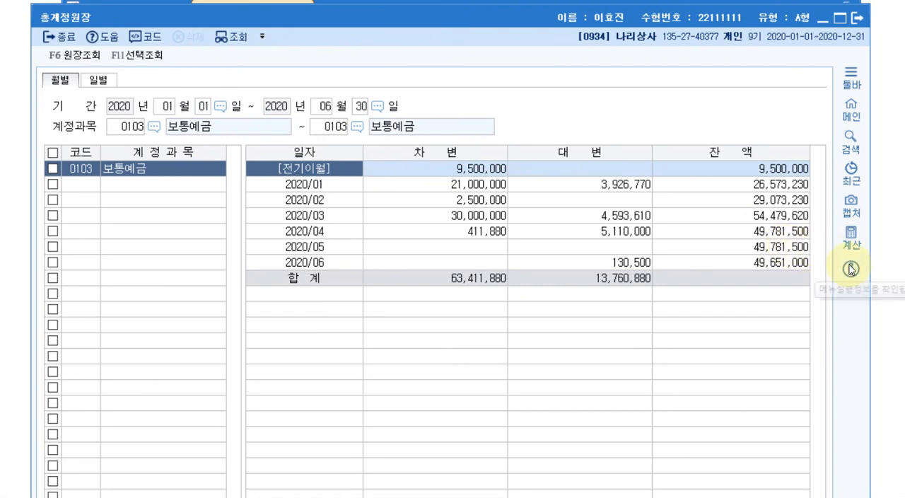
left_click(770, 269)
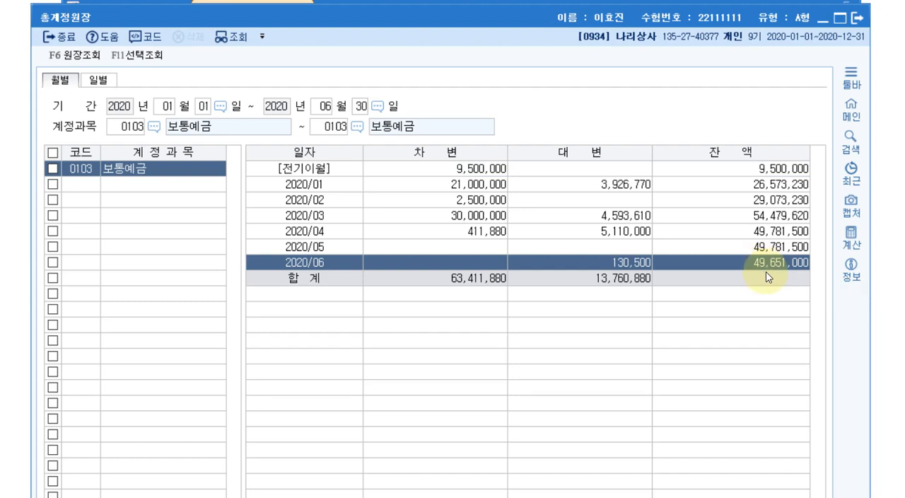
left_click(857, 18)
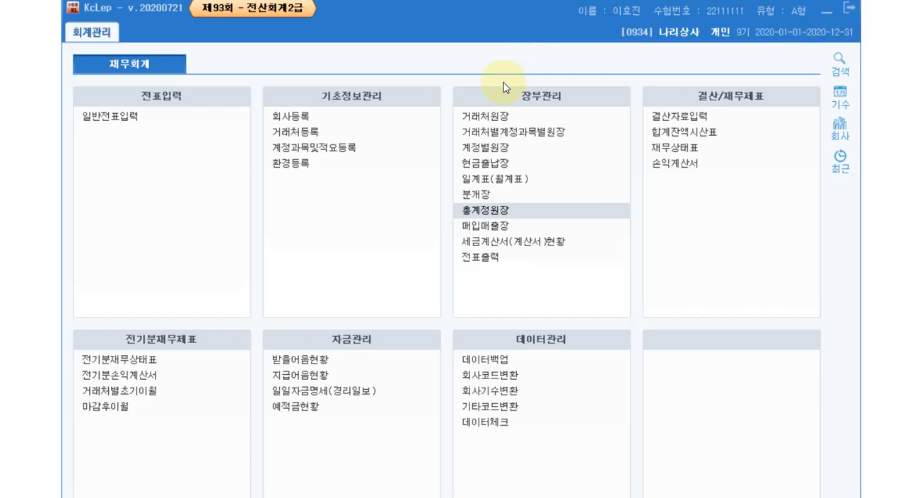
Check the 보통예금 balance in 합계잔액시산표 as of June 30, 2020, and close the trial balance.
left_click(660, 132)
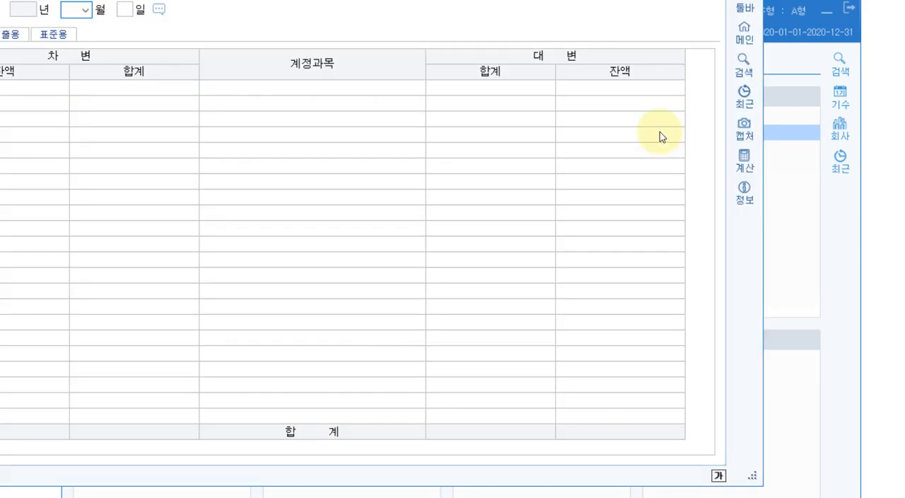
left_click_drag(342, 0, 448, 5)
type("6")
key("Return")
key("Return")
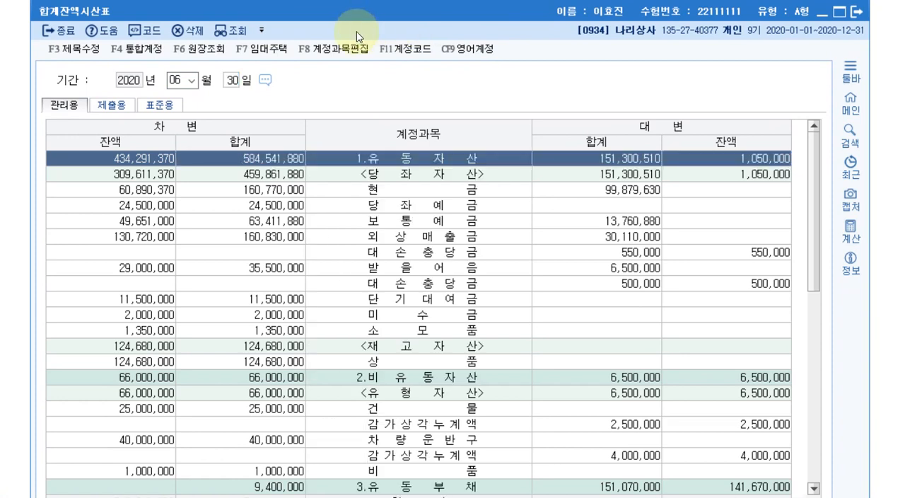
left_click(119, 222)
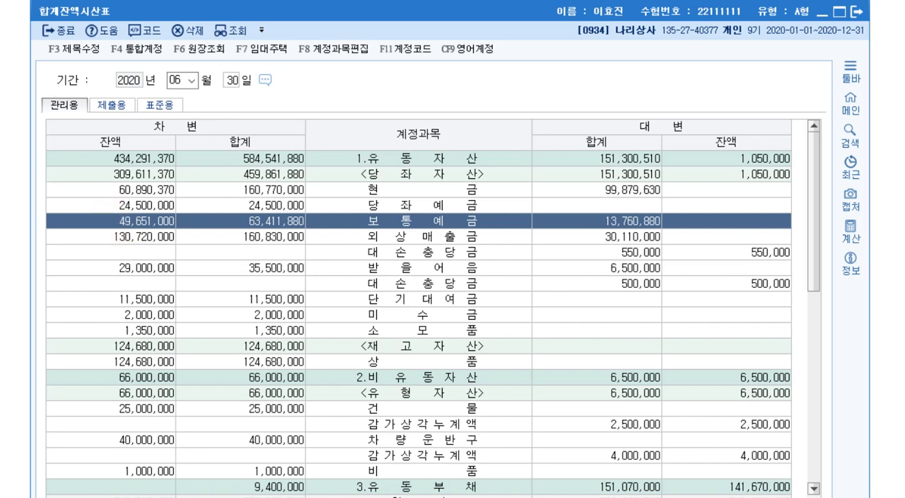
left_click(857, 11)
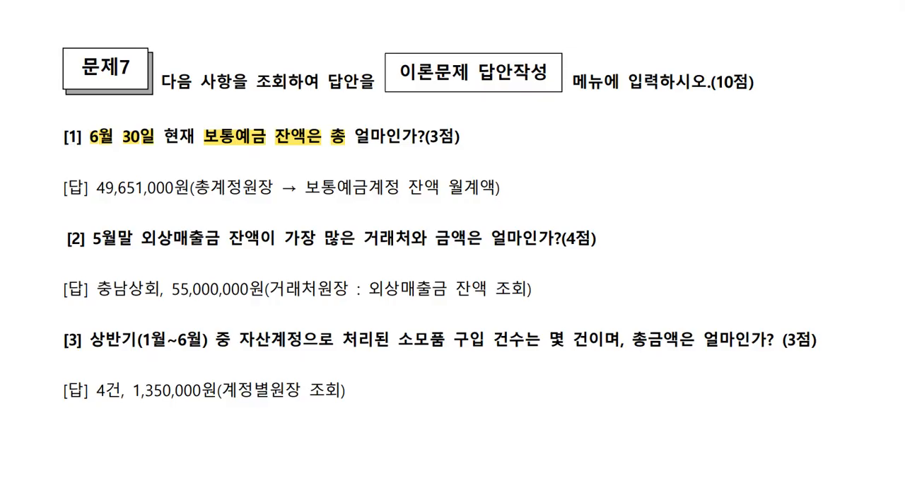
In the exam document, circle the answer amount of question [1] and highlight 5월말 외상매출금, 거래처 and 금액은 in question [2].
left_click_drag(168, 207, 177, 196)
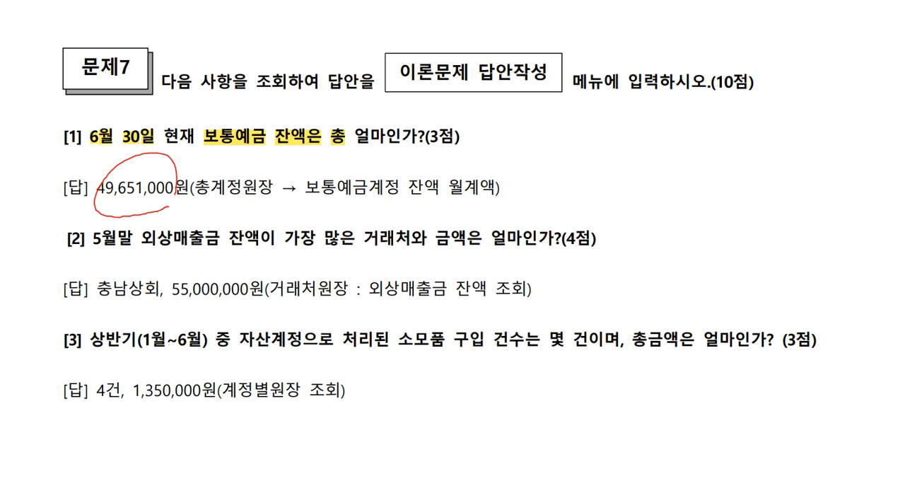
left_click_drag(93, 239, 220, 239)
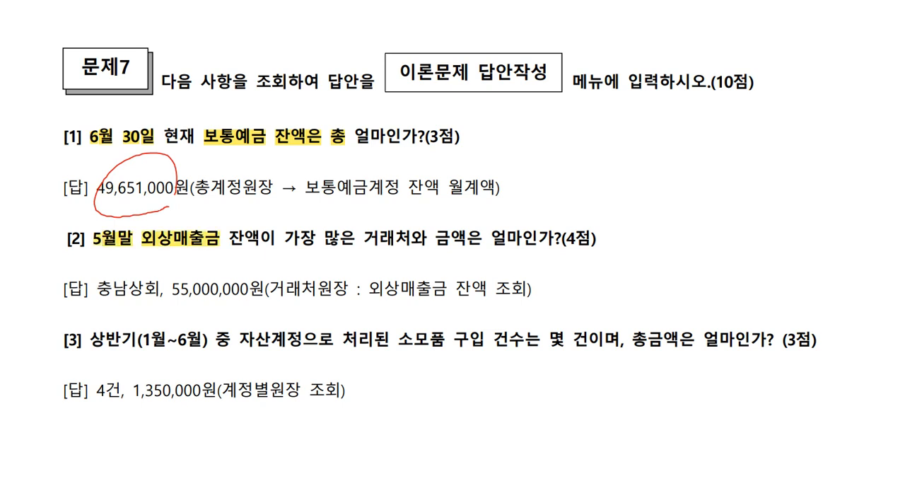
left_click_drag(363, 239, 482, 240)
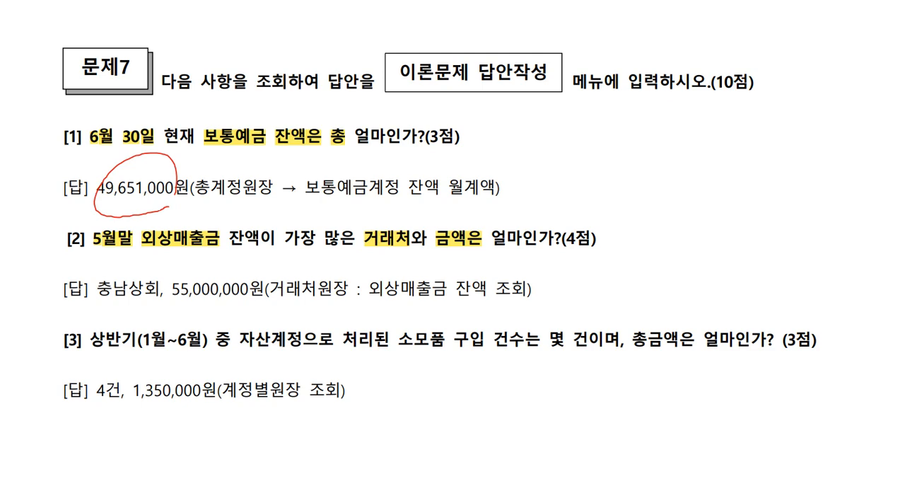
Switch back to KcLep, open 거래처원장 and set the period from January 1 to May 31, 2020.
key("alt+Tab")
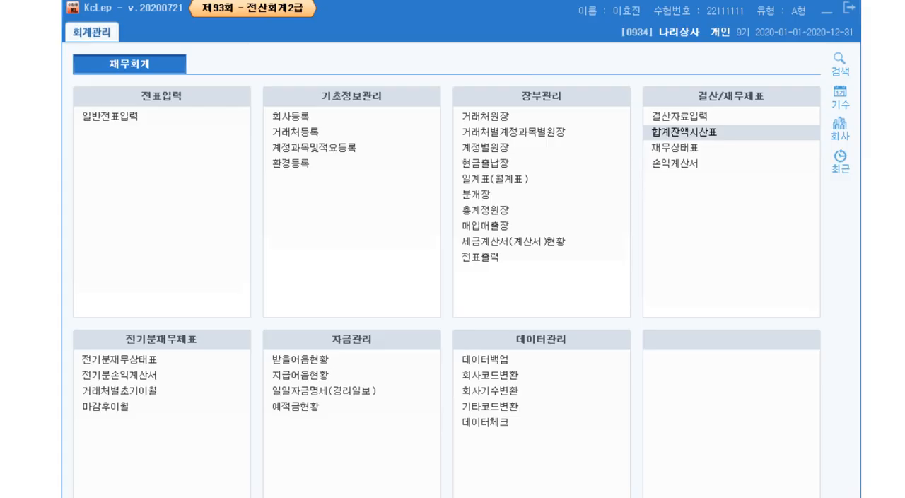
left_click(498, 123)
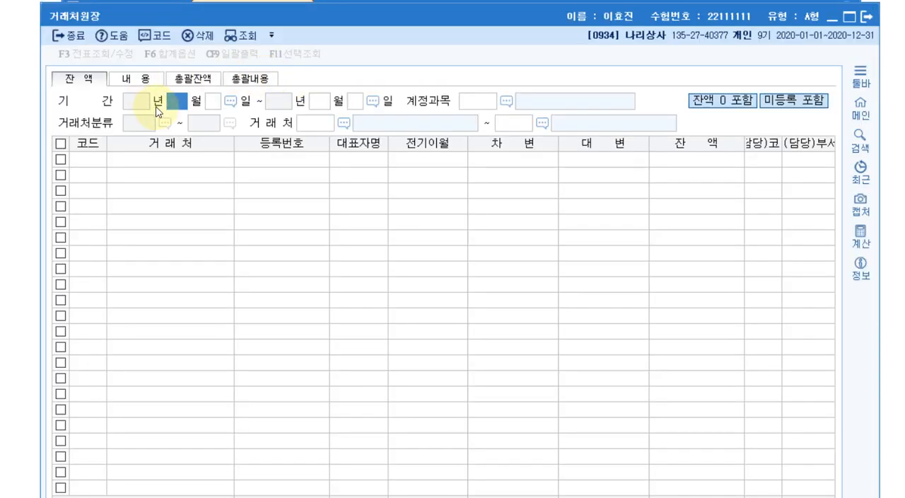
type("1")
key("Return")
type("1")
key("Return")
type("5")
key("Return")
type("31")
key("Return")
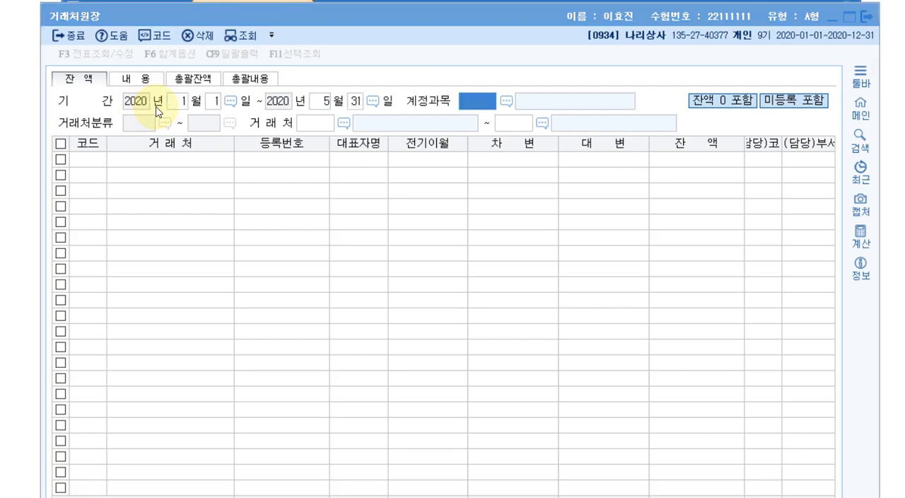
Query the customer ledger balances of 0108 외상매출금 for the full customer range, 00101 to 99603.
key("F2")
type("외상매출")
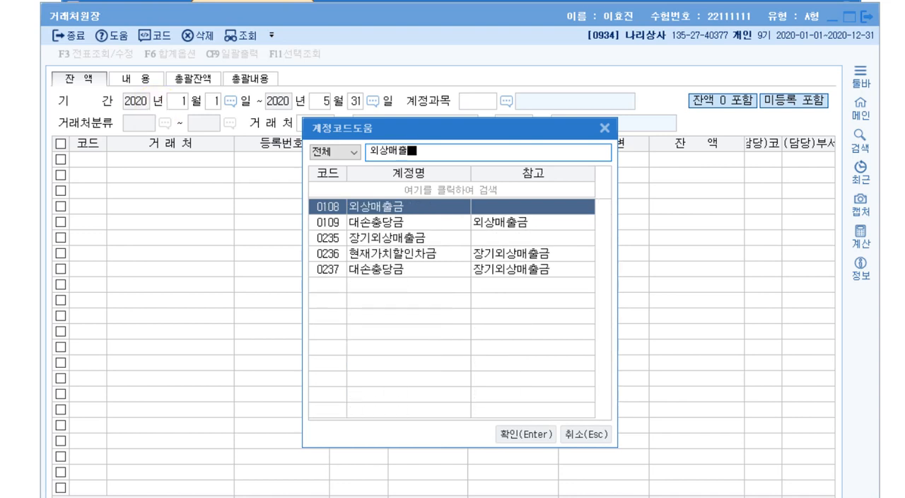
key("Return")
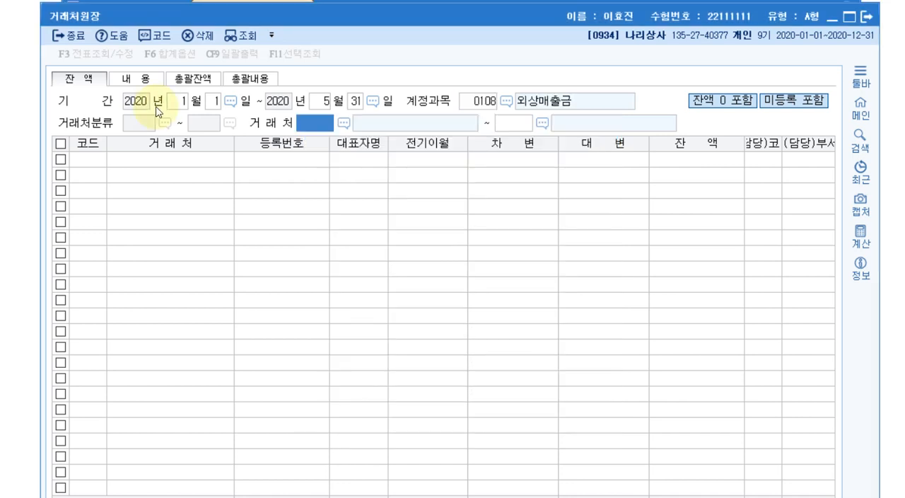
key("Return")
key("Return")
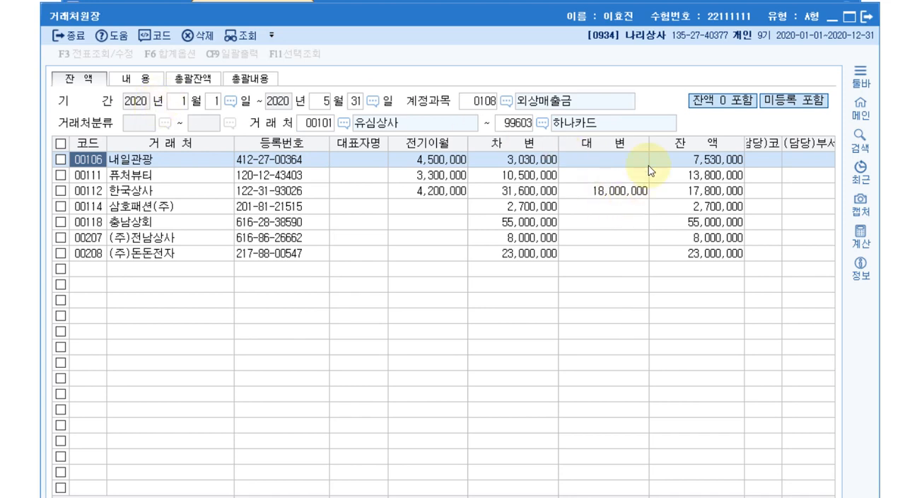
Check which customer has the largest 외상매출금 balance and its amount, and close 거래처원장.
left_click(682, 236)
left_click(684, 221)
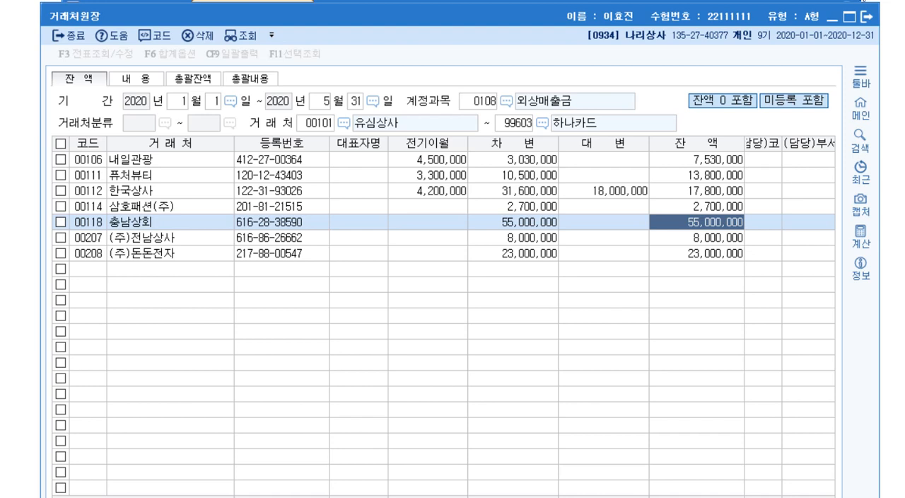
left_click(867, 16)
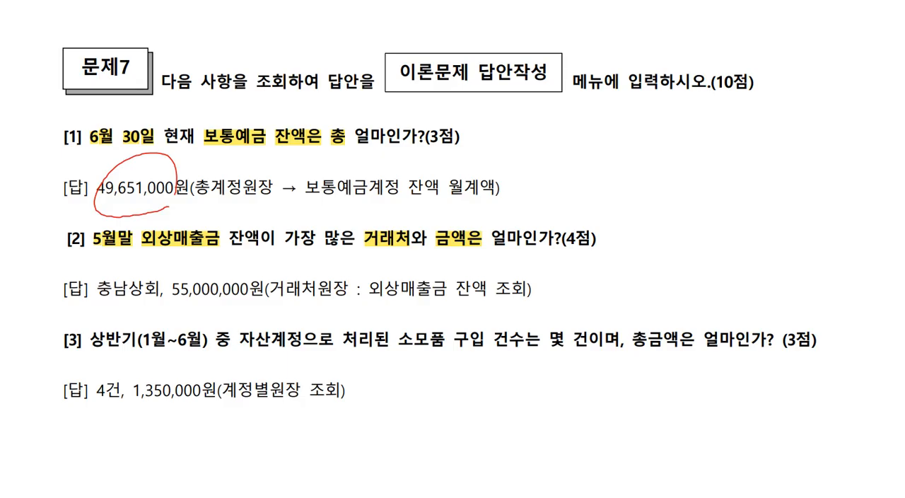
In the exam document, circle the customer and amount answering question [2] and highlight the period, 소모품, count and total-amount terms in question [3].
left_click_drag(146, 295, 152, 301)
left_click_drag(227, 285, 237, 306)
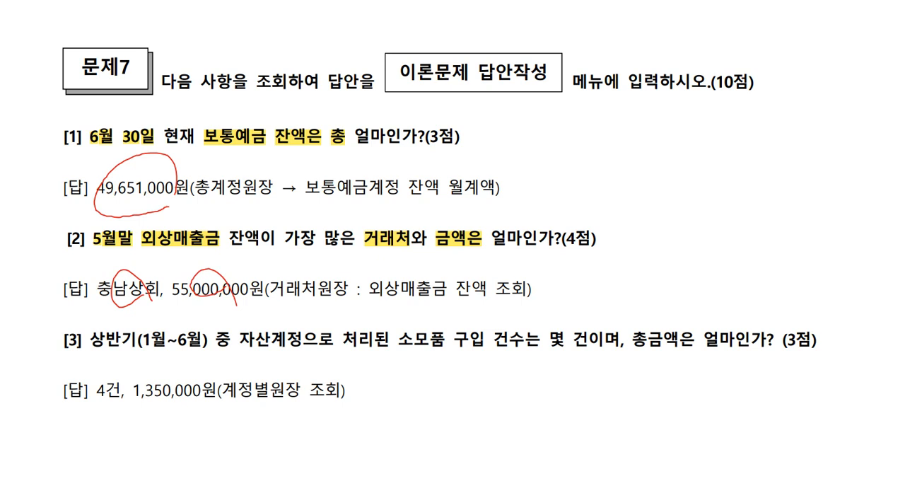
left_click_drag(90, 340, 202, 340)
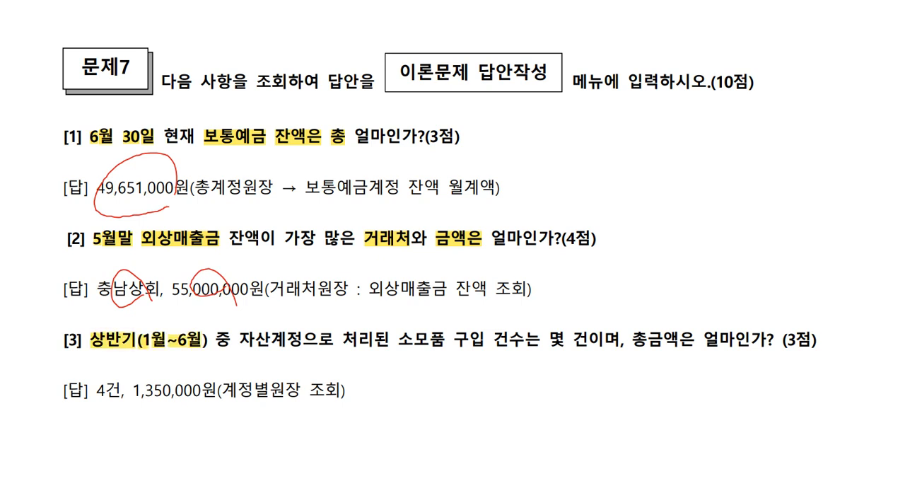
left_click_drag(399, 340, 446, 340)
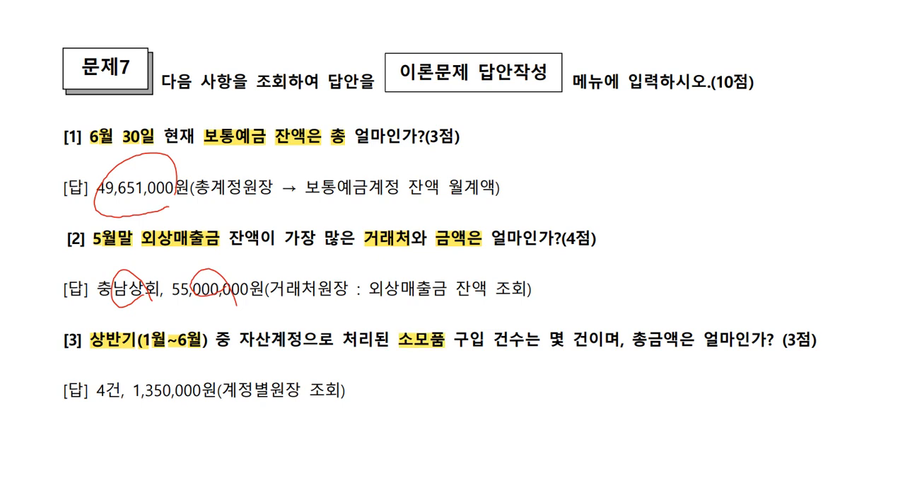
left_click_drag(550, 340, 564, 341)
left_click_drag(573, 340, 679, 340)
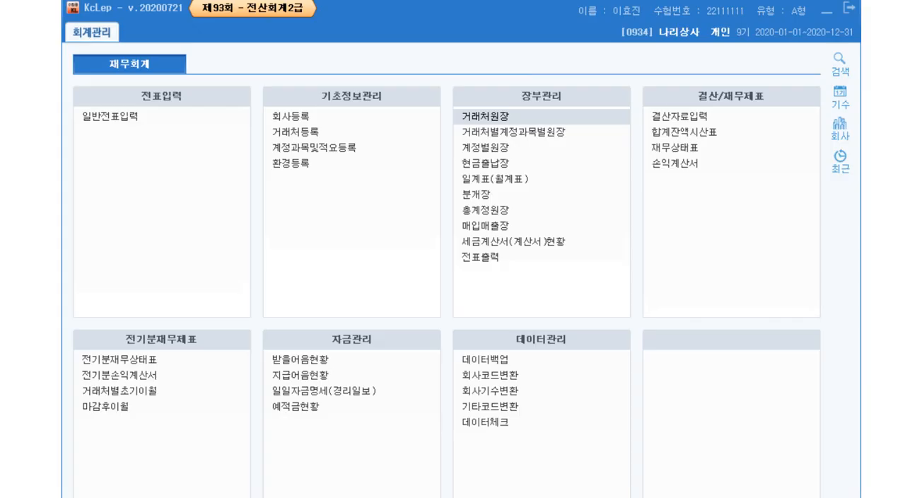
Open 계정별원장 and set the period from January 1 to June 30, 2020.
left_click(481, 149)
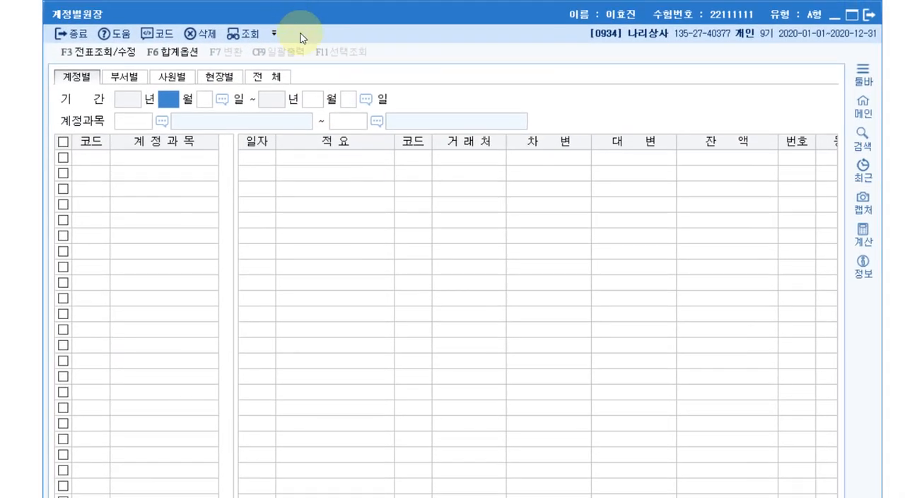
type("1")
key("Return")
key("Return")
type("6")
key("Return")
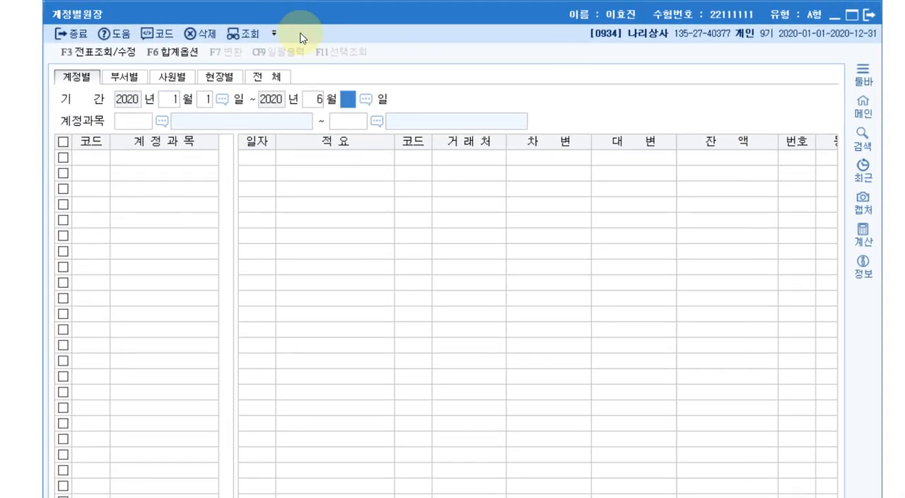
key("Return")
Query the account ledger for the asset account 0122 소모품 only, using it as both start and end of the account range.
key("F2")
type("소모품")
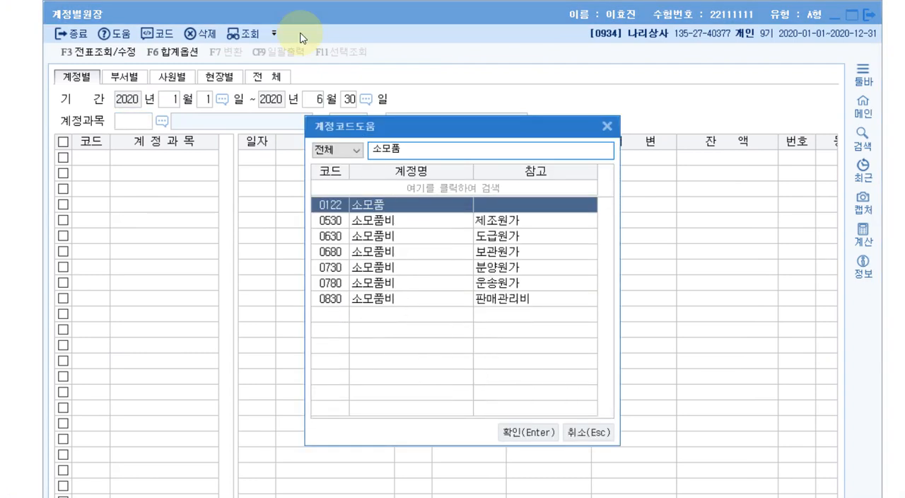
key("Return")
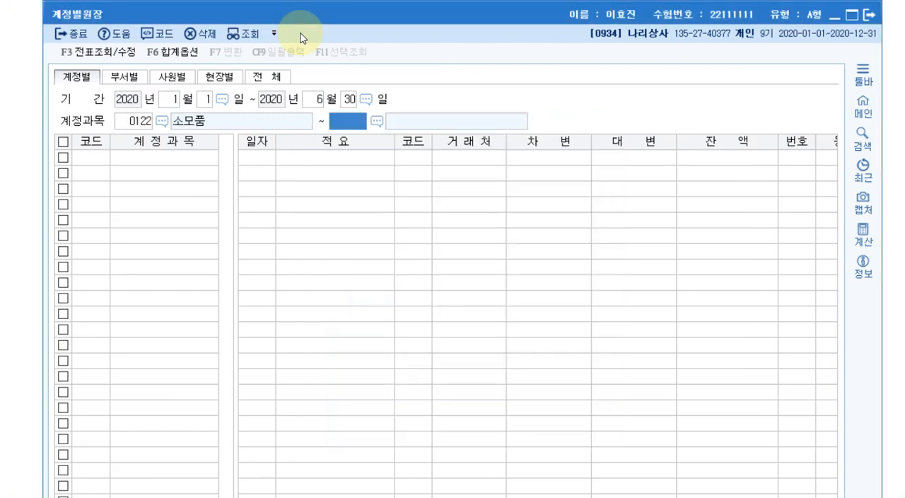
key("Return")
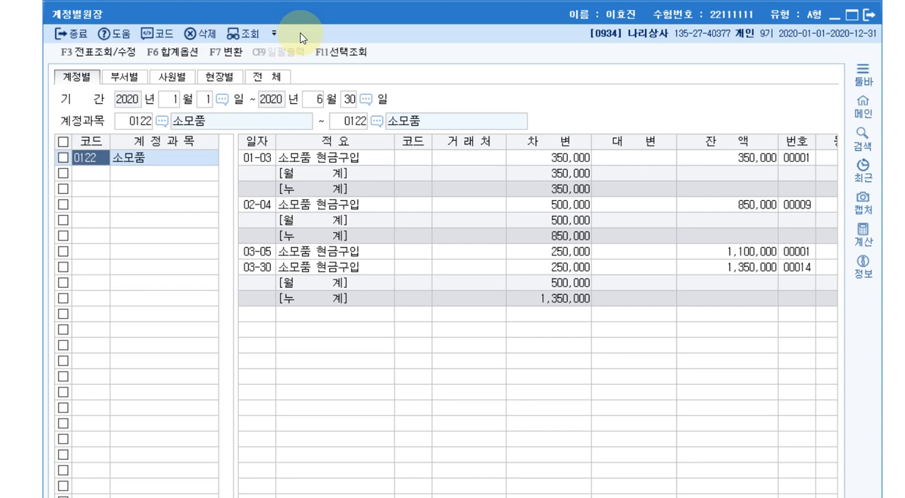
Go through the 소모품 purchase entries in the debit column to count them, and check their total in the balance column.
left_click(567, 159)
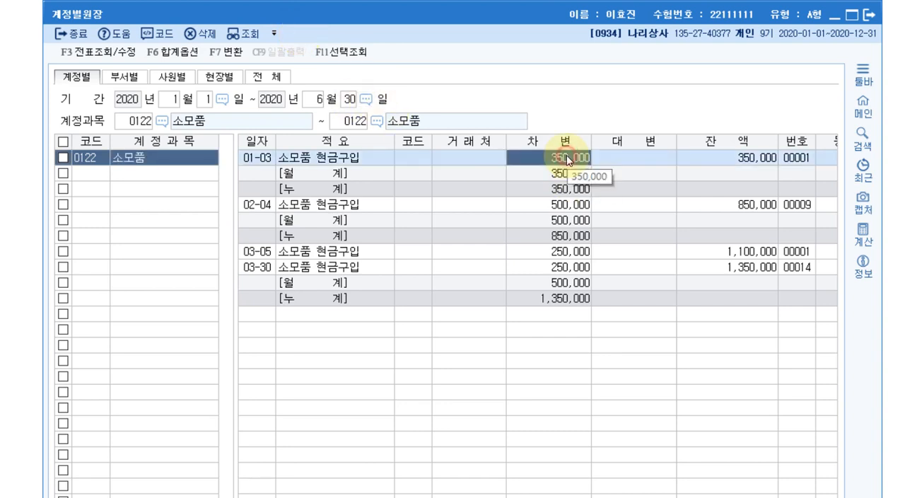
left_click(552, 206)
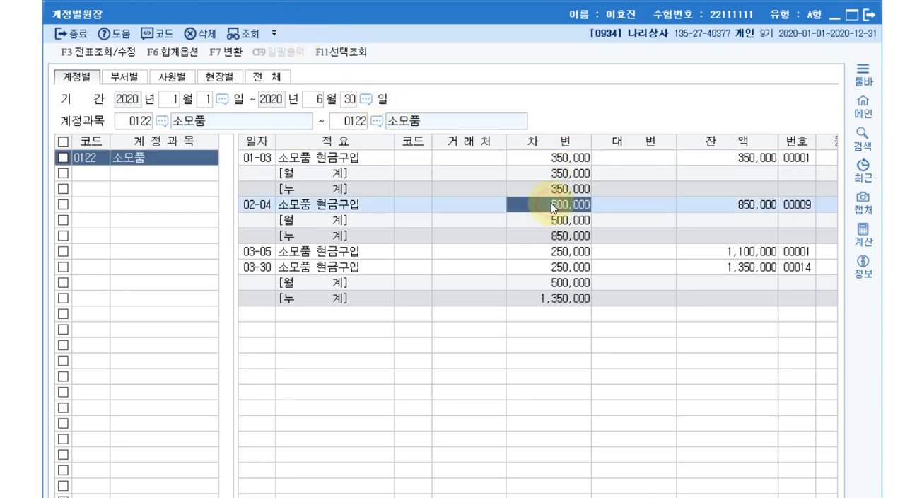
left_click(541, 254)
left_click(538, 268)
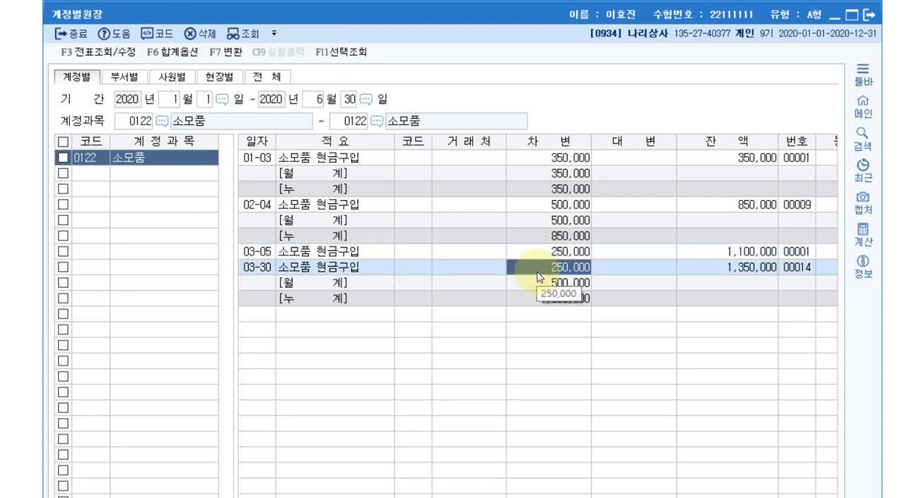
left_click(751, 271)
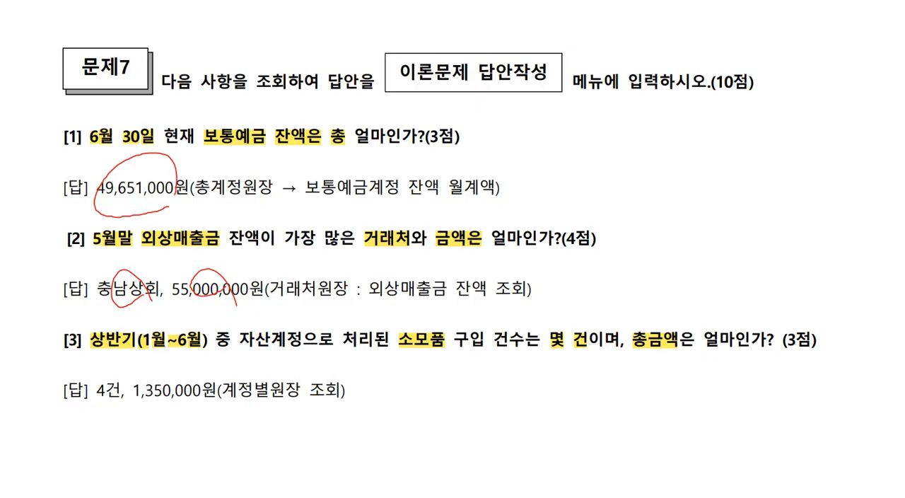
In the exam document, circle the purchase count and the total amount in the answer to question [3].
left_click_drag(118, 403, 129, 415)
mouse_move(195, 411)
left_mouse_down()
mouse_move(160, 415)
mouse_move(206, 417)
left_mouse_up()
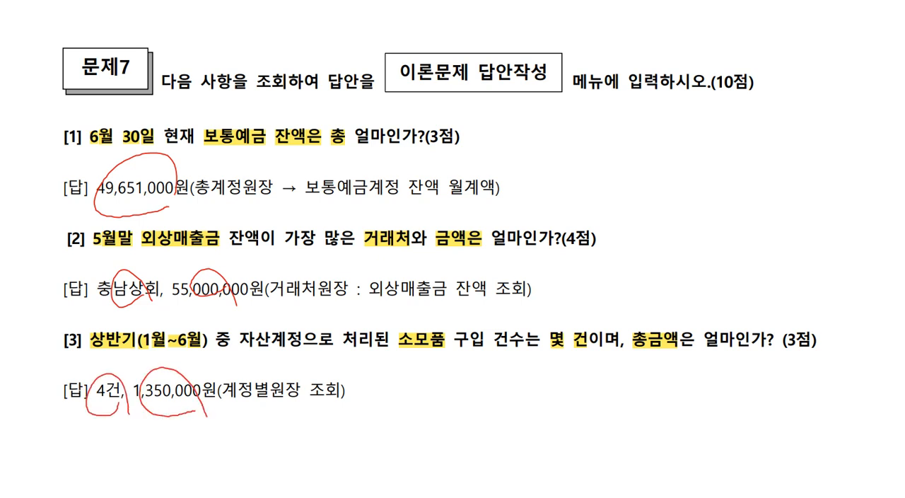